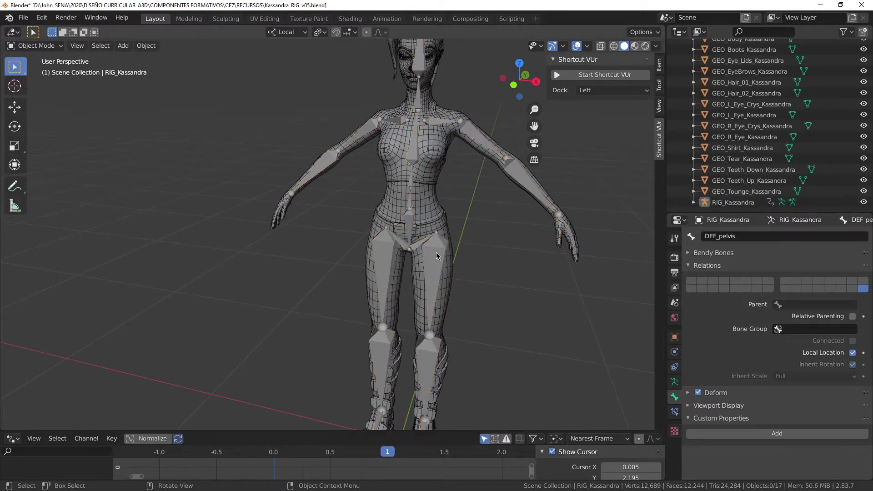
- In Edit Mode on the rig, check the left thigh's deform bone, show only the MCH layer, and check MCH_IK_thigh.L's Deform setting
key("Tab")
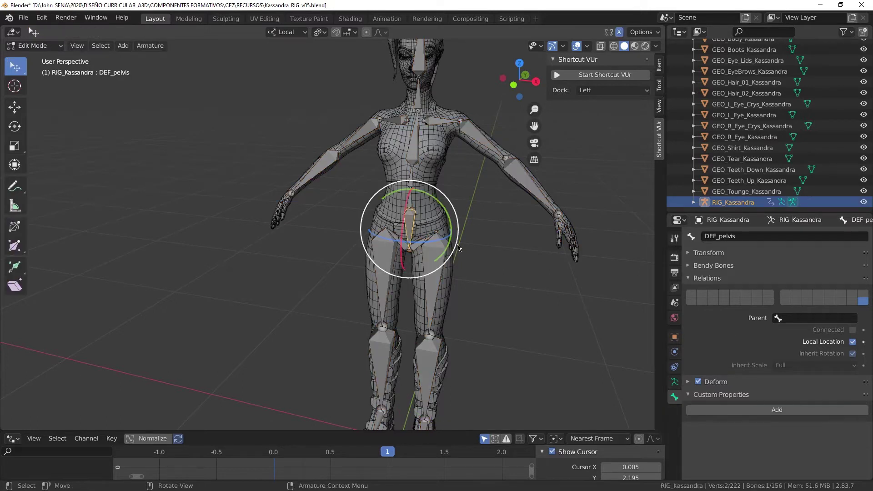
left_click(434, 291)
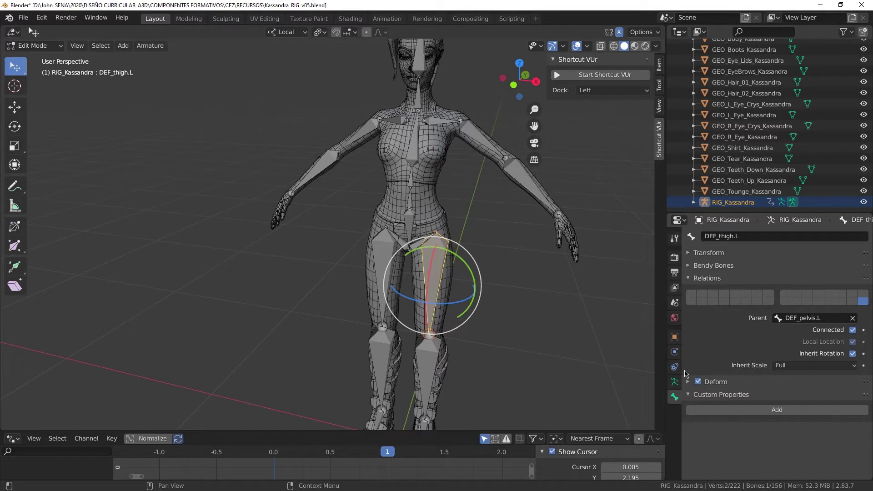
left_click(675, 383)
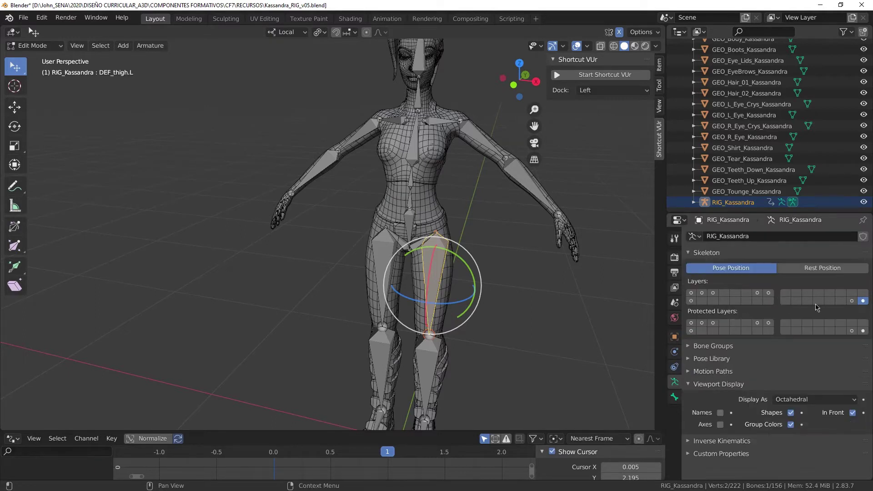
left_click(852, 302)
left_click(442, 261)
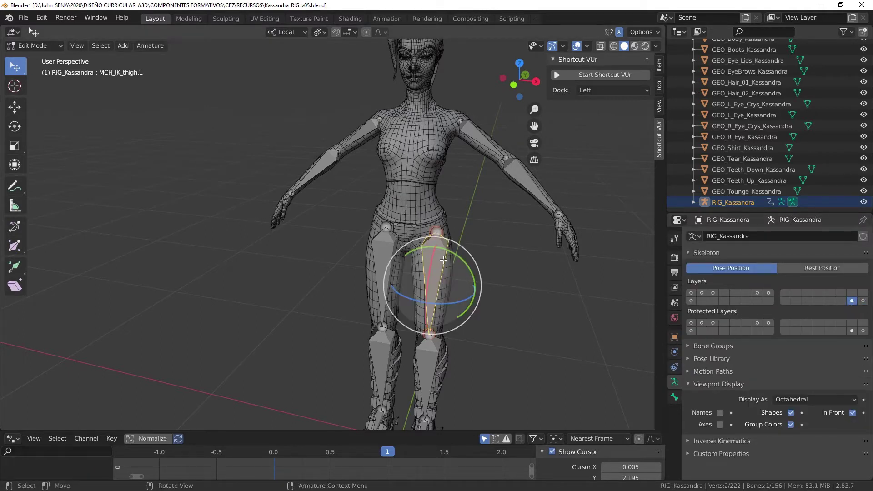
left_click(674, 397)
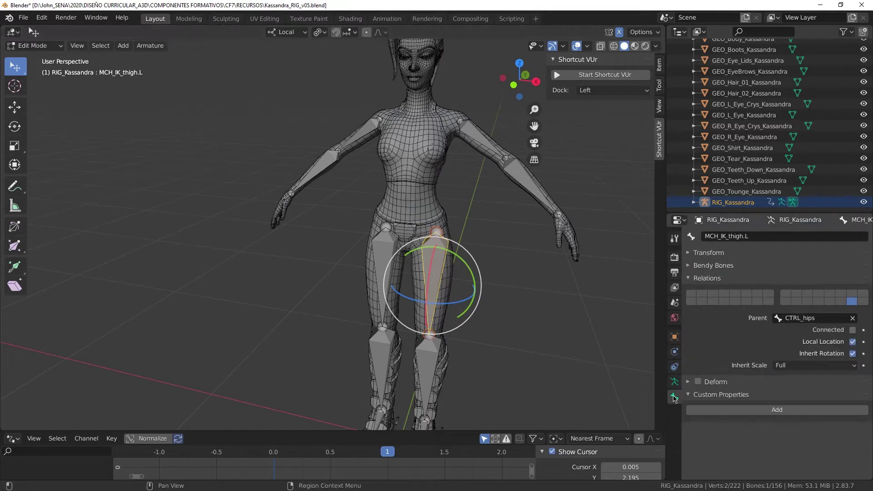
- Show all the other occupied bone layers of RIG_Kassandra together with the MCH layer, leaving only the deform bones' layer hidden
left_click(675, 383)
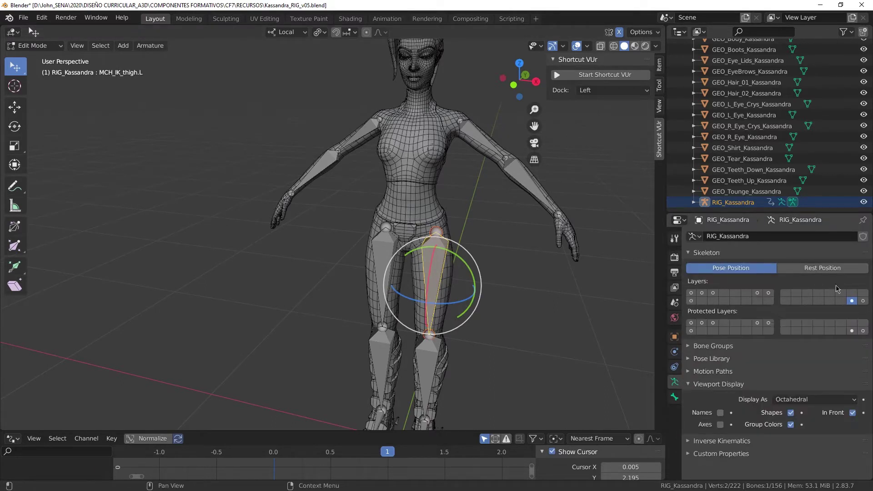
left_click(768, 293, "shift")
left_click(757, 293, "shift")
left_click(712, 293, "shift")
left_click(702, 293, "shift")
left_click(691, 293, "shift")
left_click(691, 301, "shift")
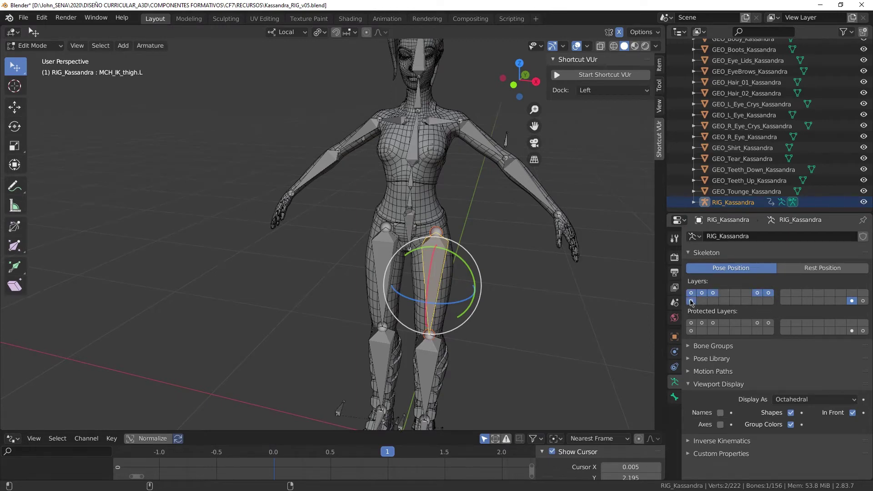
- Select all visible non-deform bones and disable their Deform option
key("a")
middle_click_drag(531, 257, 505, 248)
key("alt+w")
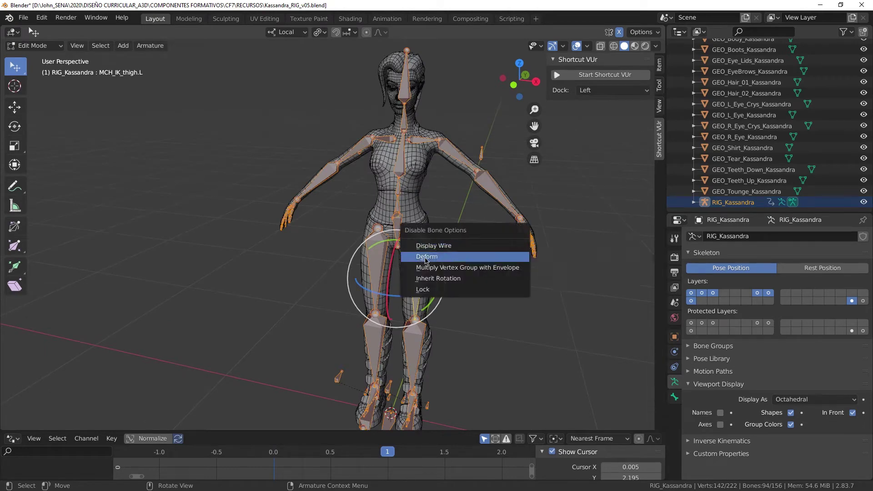
left_click(438, 259)
left_click(482, 239)
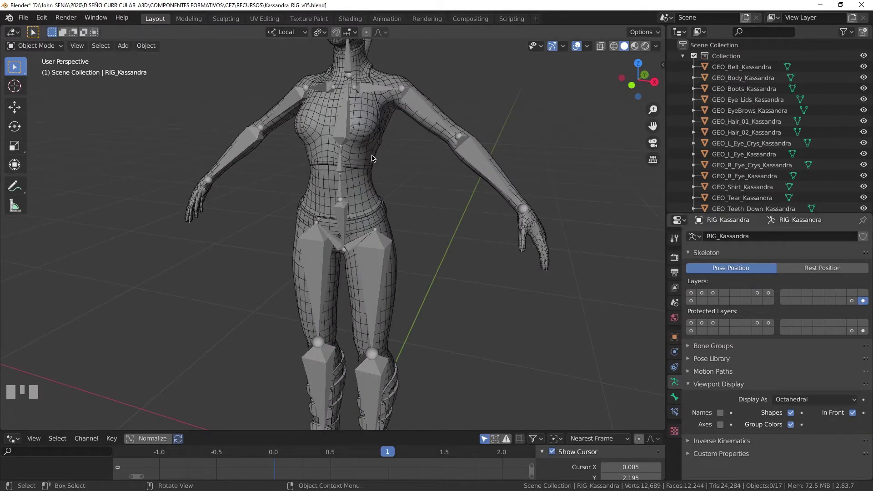
- Show only the rig's leg IK bone layer, select the body mesh and rig in turn, and return to the deform layer
left_click(343, 211)
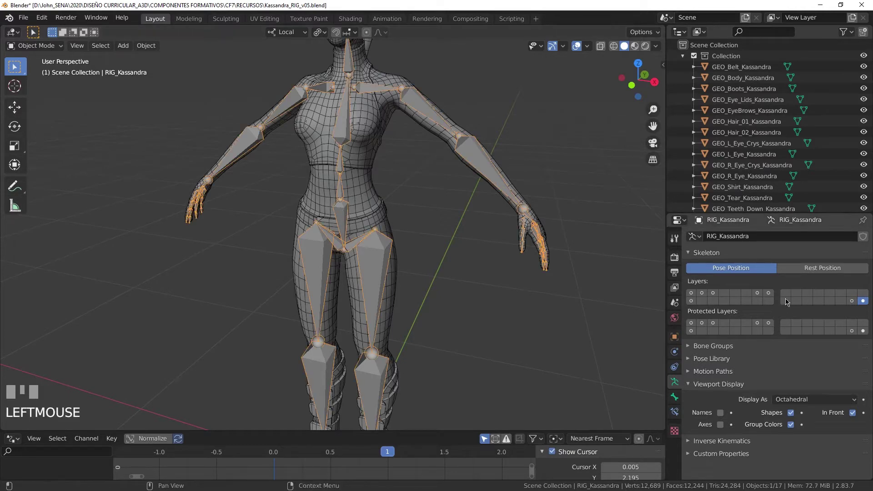
left_click(768, 293)
left_click(375, 261)
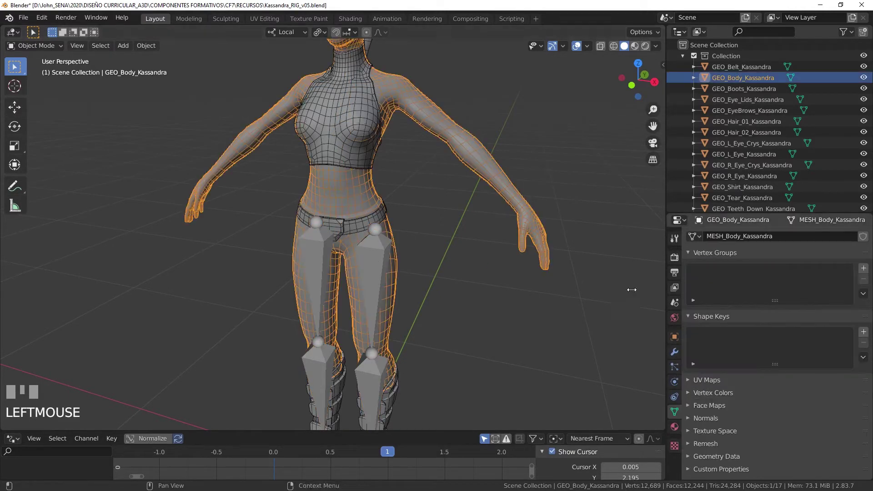
left_click(372, 261)
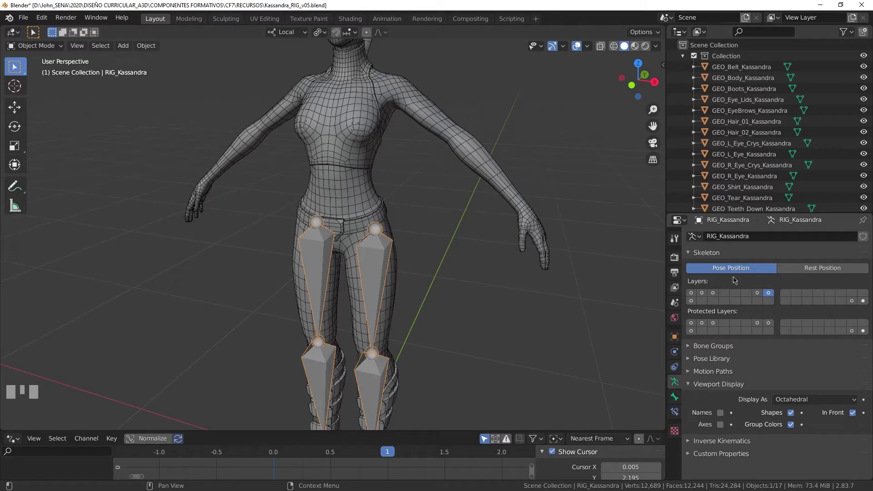
left_click(480, 170)
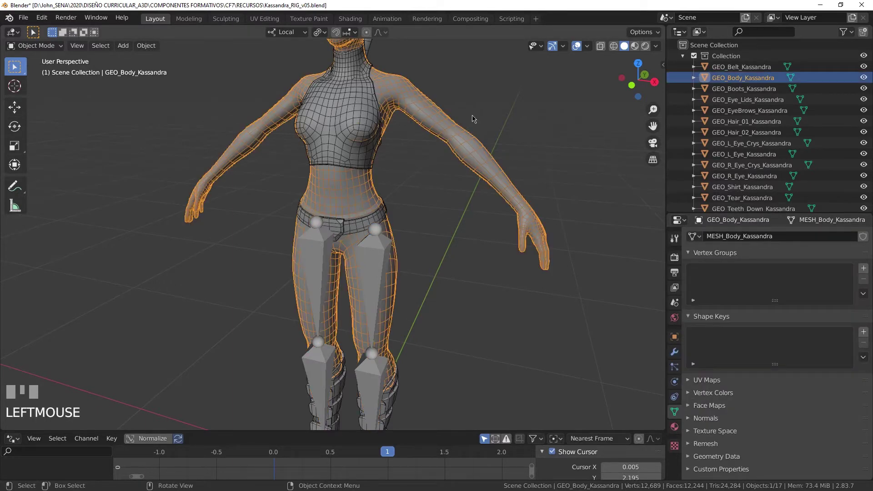
left_click(380, 266)
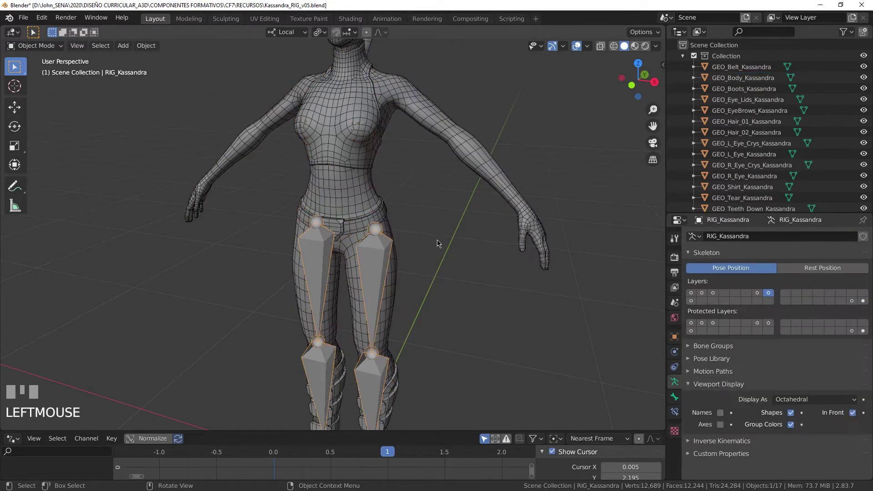
left_click(862, 300)
left_click(456, 235)
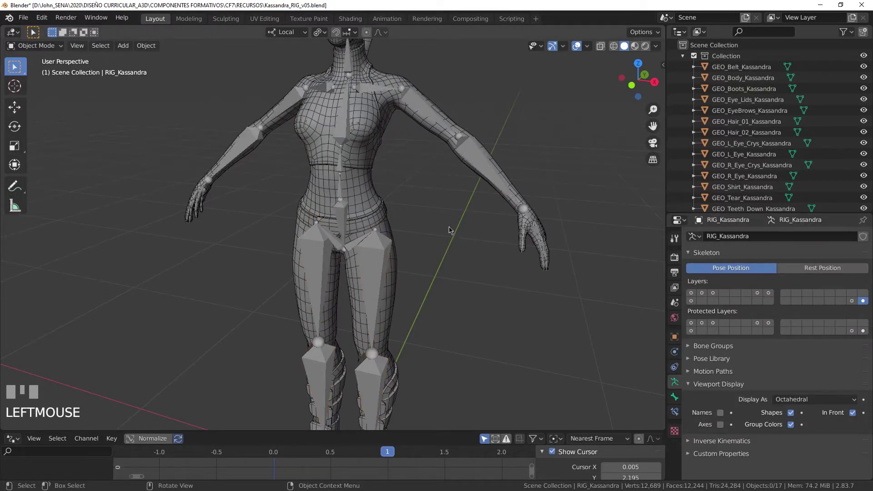
- Select the rig and the body mesh in turn in Object Mode, and deselect everything
left_click(349, 215)
left_click(367, 223)
left_click(336, 236)
left_click(366, 191)
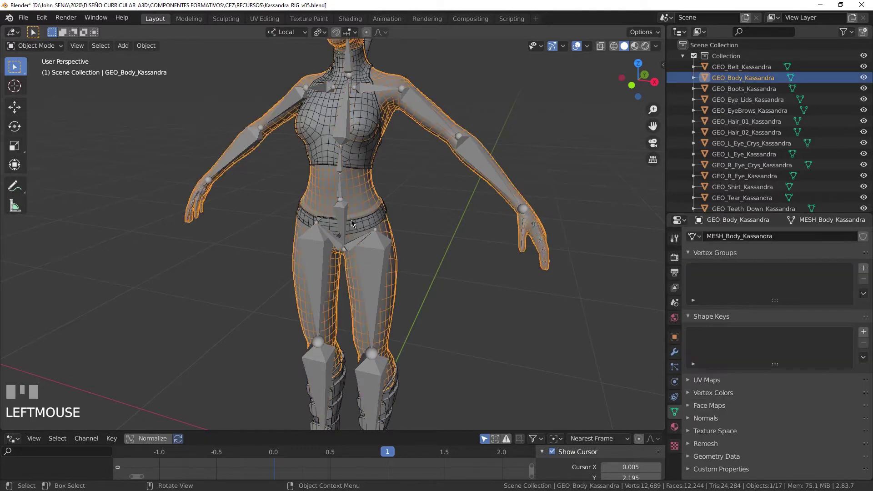
left_click(402, 179)
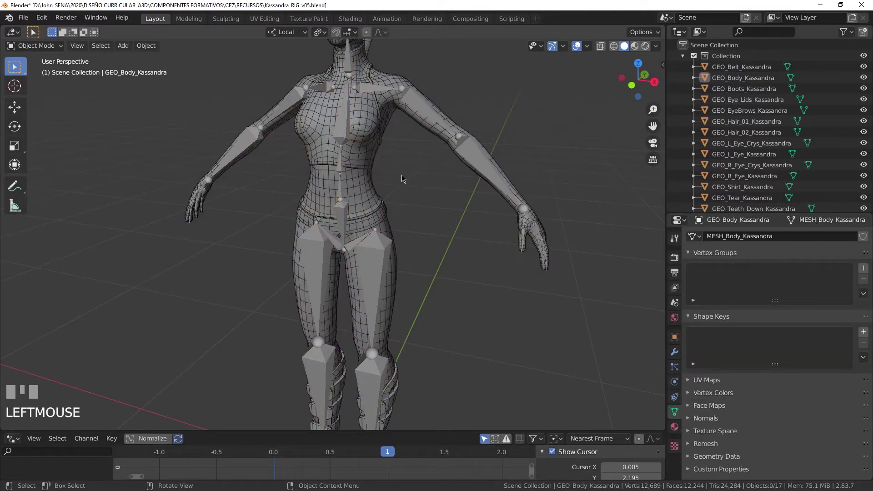
- Put the rig in Pose Mode and try to select the body mesh from there
left_click(343, 215)
key("ctrl+Tab")
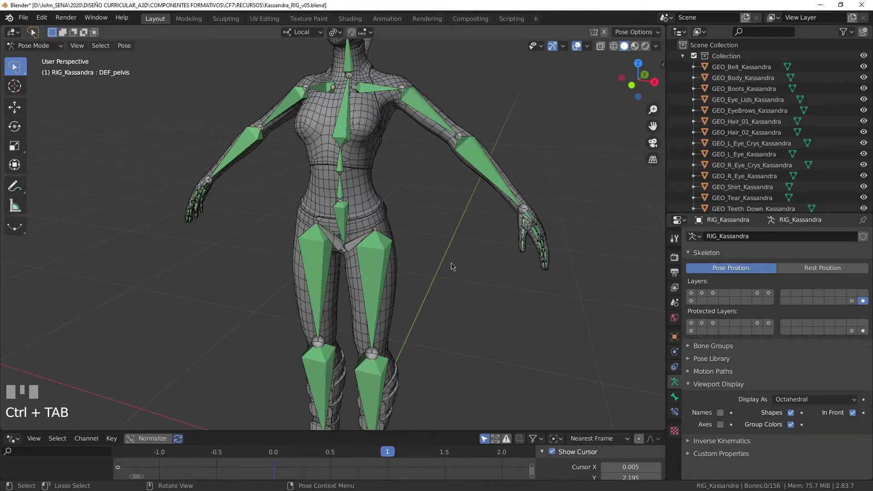
left_click(345, 215)
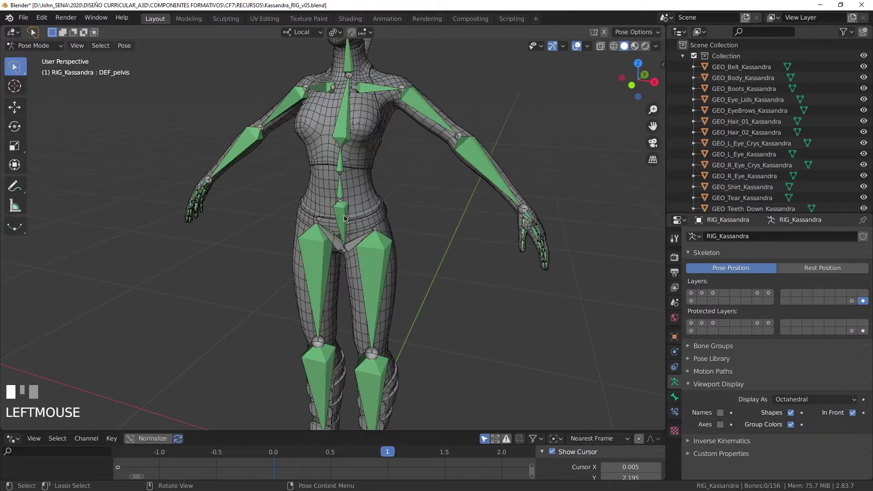
left_click(365, 193)
middle_click_drag(362, 187, 382, 198)
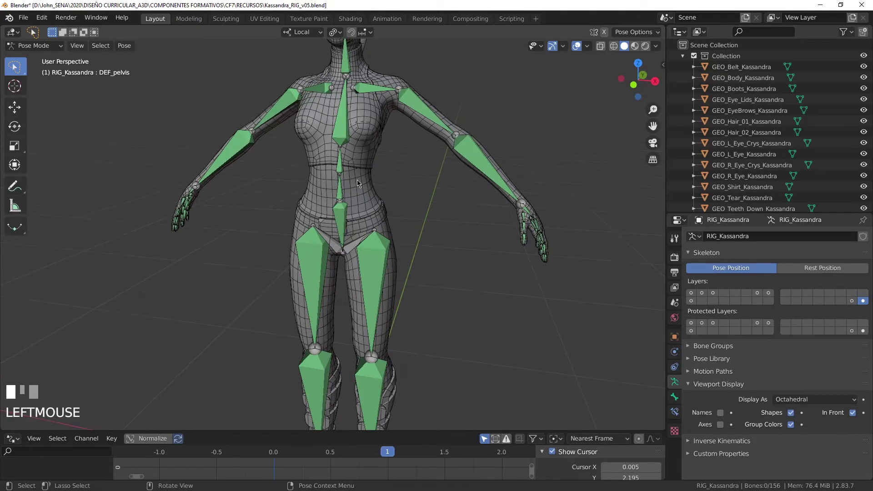
left_click(341, 217)
left_click(381, 199)
- Turn off Lock Object Modes, and add the body mesh to the selected rig in Object Mode
left_click(42, 19)
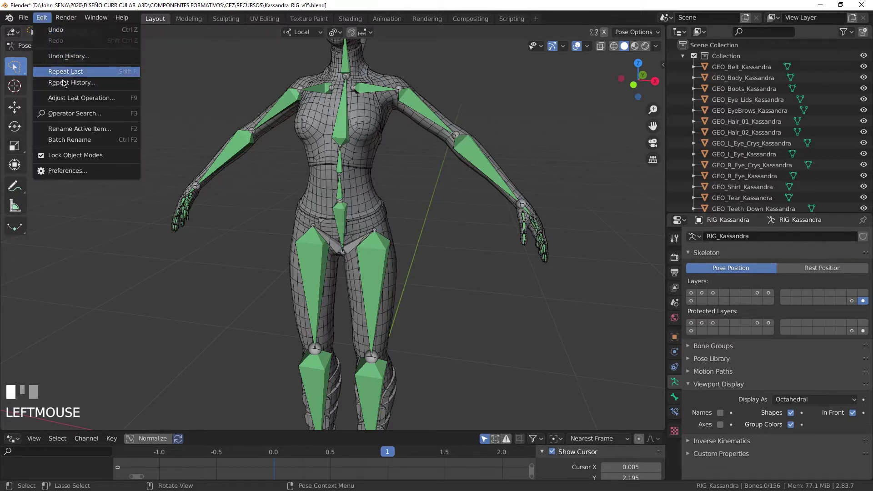
left_click(42, 158)
left_click(371, 187, "shift")
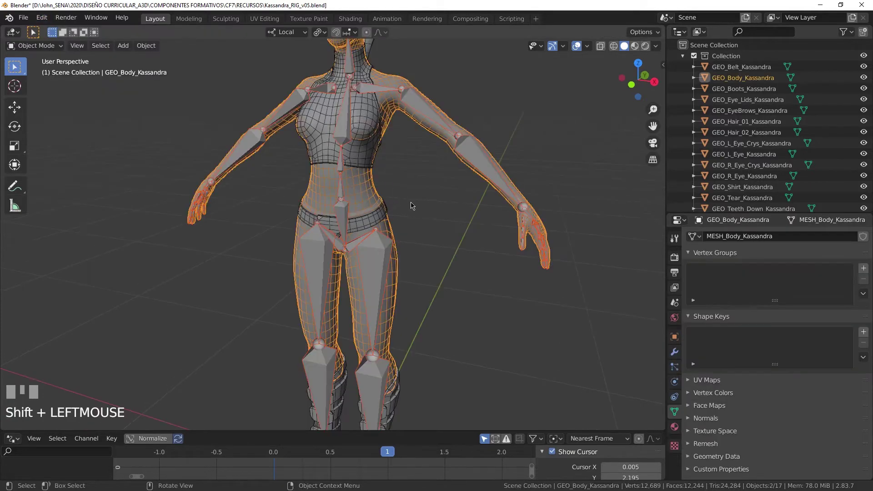
- Examine the character's head and upper body, selecting the shirt and neighbouring meshes to identify the separate pieces
scroll(411, 204, "down", 3)
middle_click_drag(411, 203, 389, 172, "shift")
scroll(397, 266, "up", 3)
scroll(399, 236, "up", 3)
scroll(389, 172, "down", 2)
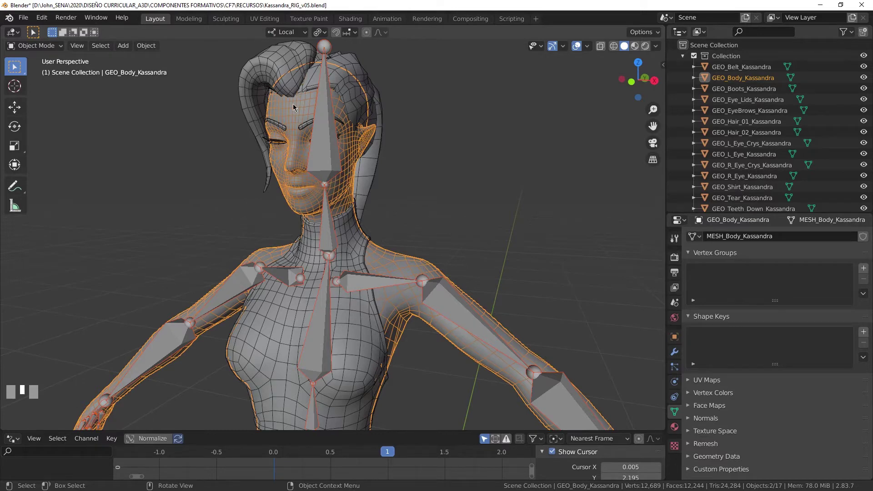
scroll(404, 217, "down", 3)
middle_click_drag(403, 217, 359, 165, "shift")
left_click(336, 146)
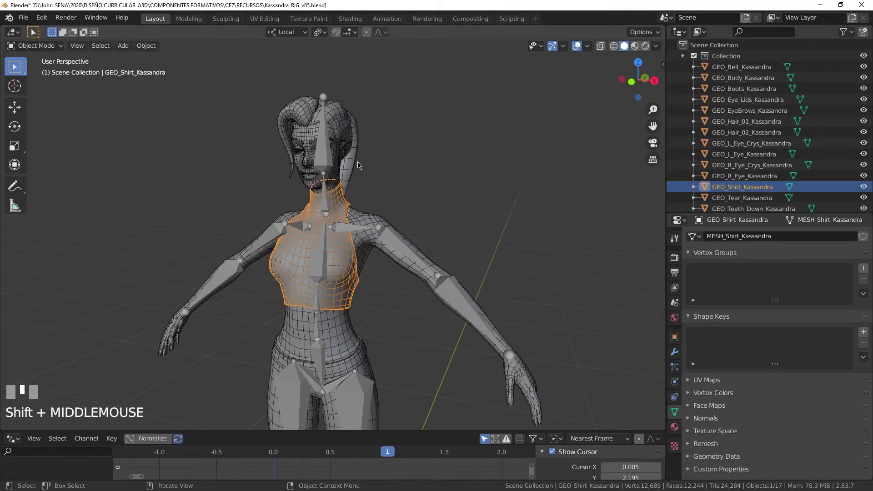
left_click(346, 117, "shift")
middle_click_drag(386, 304, 404, 370, "shift")
left_click(374, 210, "shift")
scroll(433, 204, "up", 2)
left_click(359, 223)
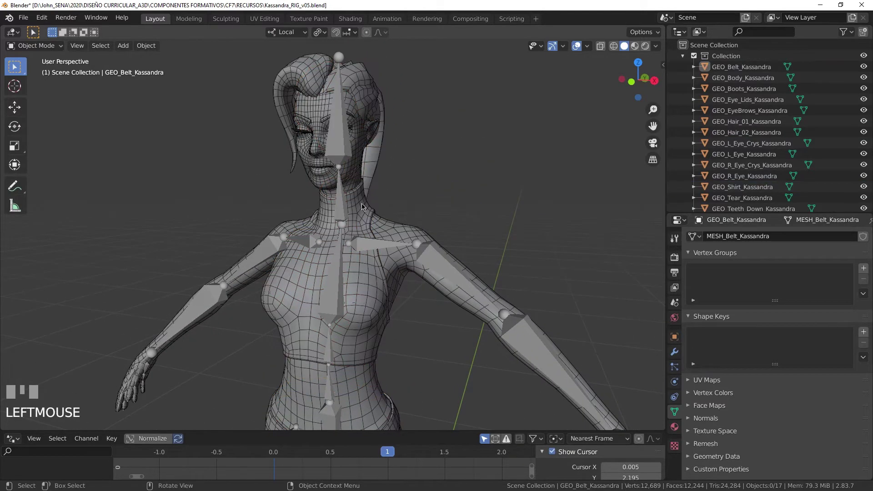
left_click(423, 213)
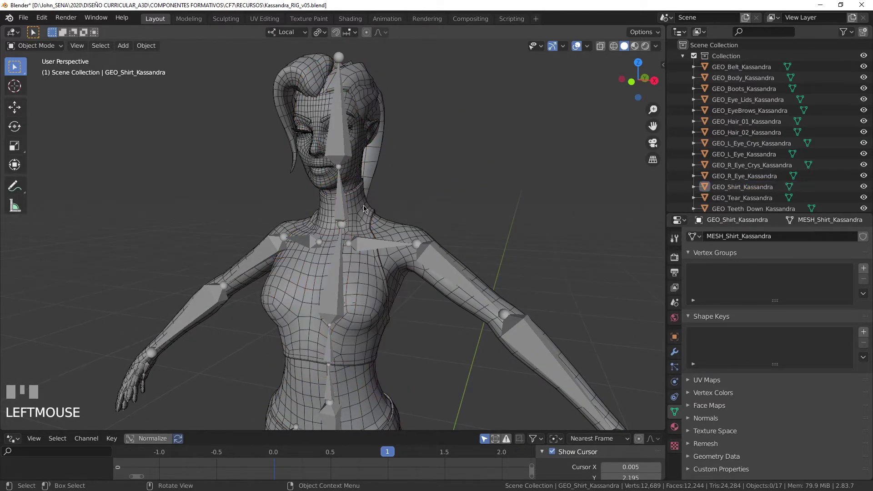
- Hide the shirt mesh and both hair meshes, GEO_Hair_01_Kassandra and GEO_Hair_02_Kassandra
left_click(369, 210)
left_click(863, 187)
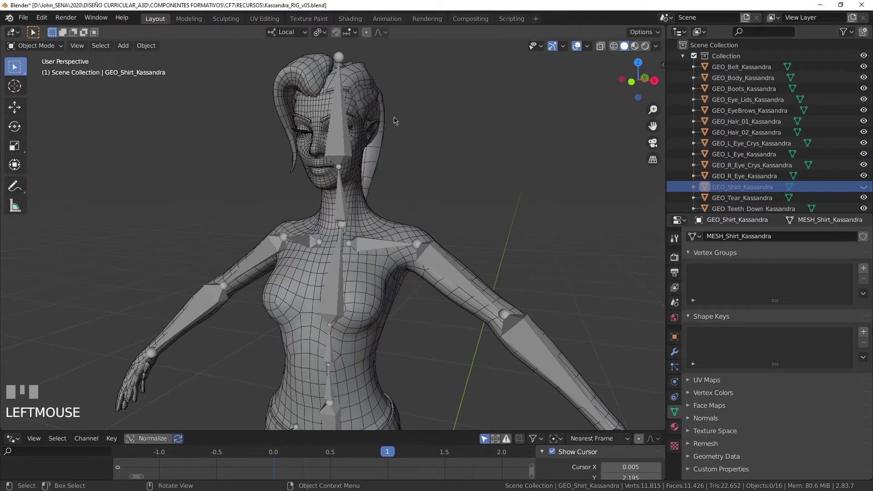
left_click(374, 96)
left_click(298, 65, "shift")
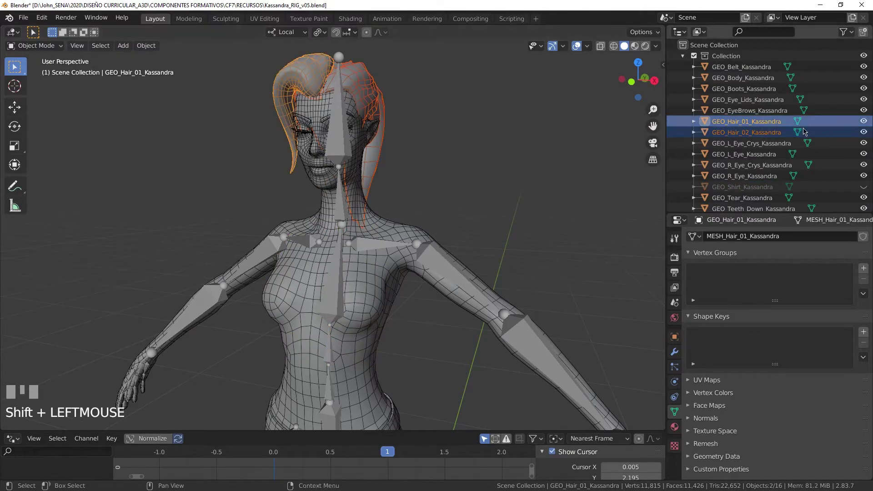
left_click(863, 122)
left_click(863, 132)
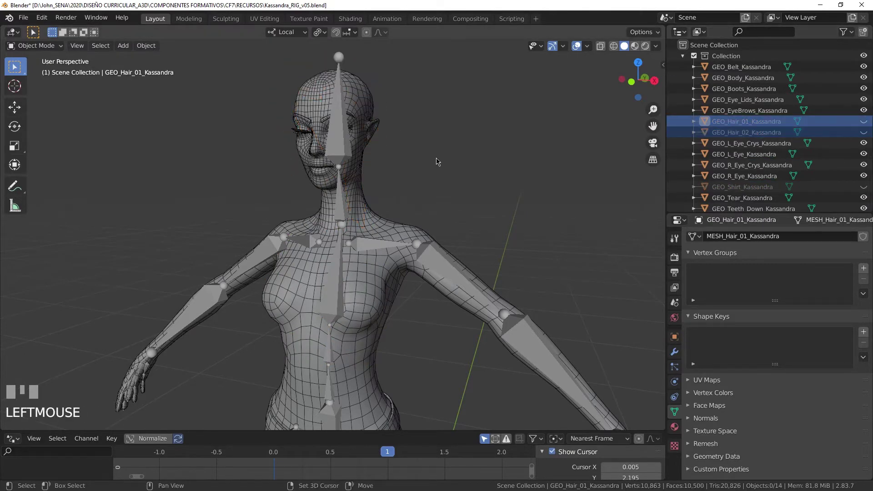
- Select the belt mesh around the hips and hide it
middle_click_drag(482, 210, 432, 245, "shift")
scroll(462, 225, "down", 2)
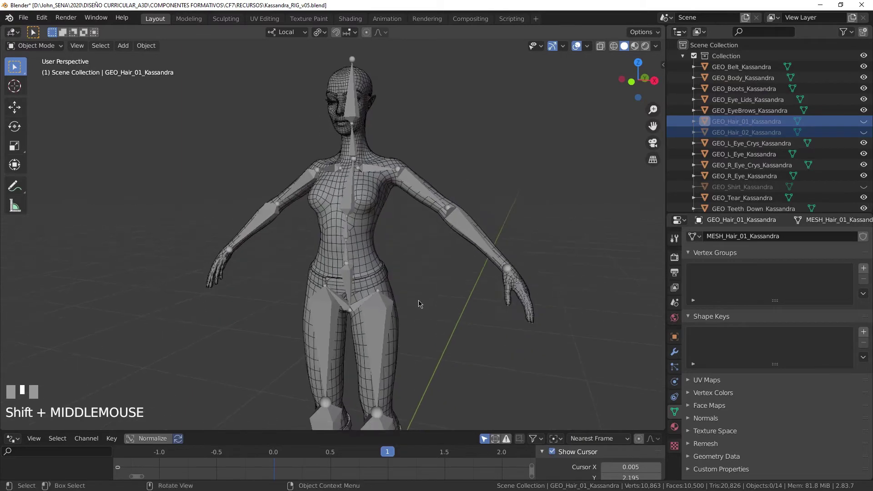
scroll(404, 216, "down", 2, "shift")
scroll(404, 216, "up", 3)
left_click(398, 174)
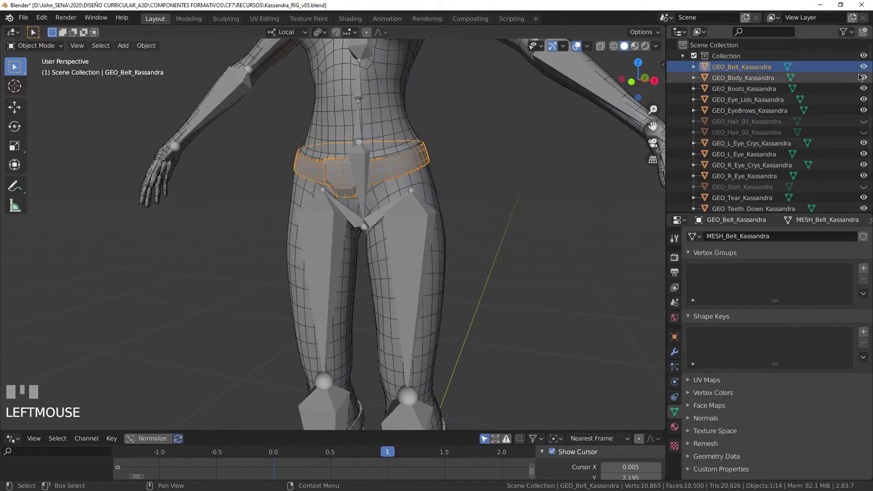
key("h")
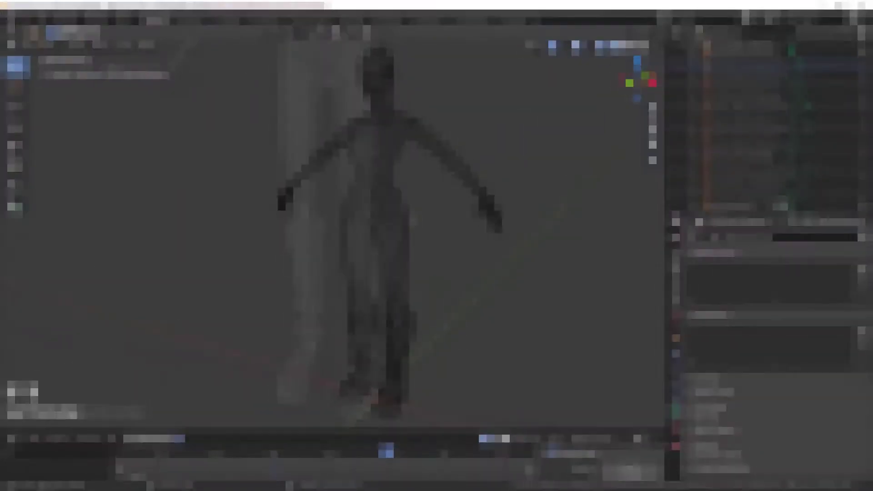
- Select the boots mesh and add the body mesh to the selection as the active object
mouse_move(401, 182)
middle_mouse_down("shift")
mouse_move(408, 225)
mouse_move(432, 245)
mouse_move(377, 202)
middle_mouse_up("shift")
scroll(423, 227, "up", 2)
scroll(432, 227, "down", 2)
left_click(369, 195)
left_click(399, 207)
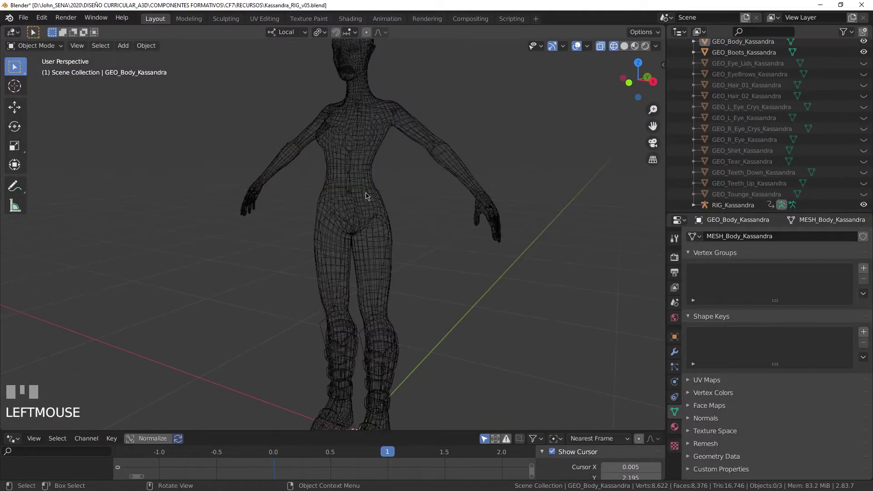
left_click(366, 192)
middle_click_drag(411, 258, 396, 291, "shift")
left_click(386, 300)
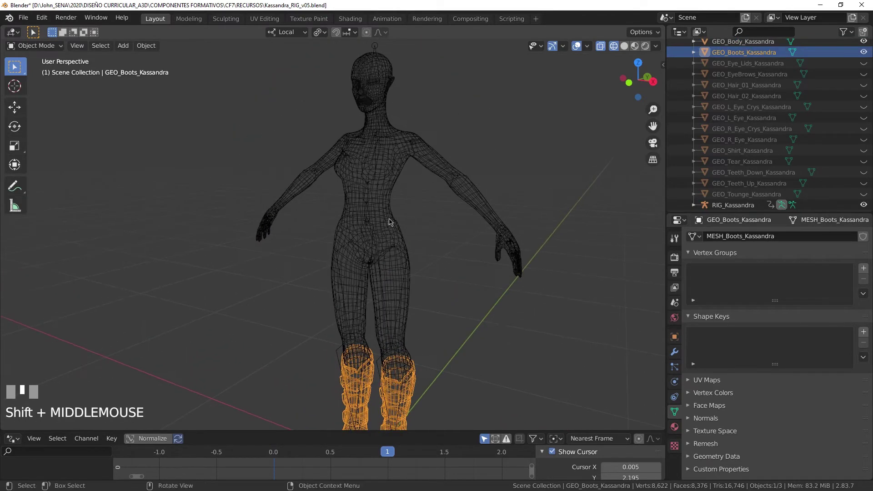
left_click(391, 222, "shift")
scroll(393, 233, "up", 3)
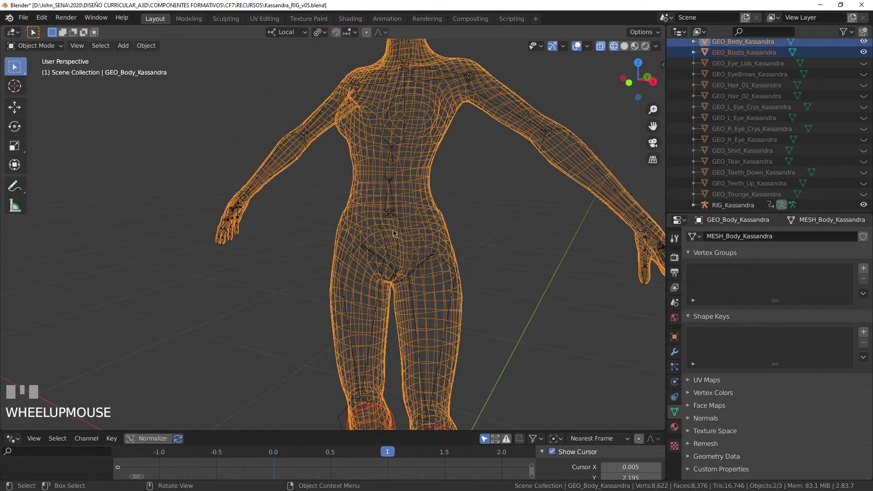
- Add RIG_Kassandra to the selection as the active object, enter Pose Mode and review the armature parenting options
left_click(393, 204, "shift")
key("ctrl+Tab")
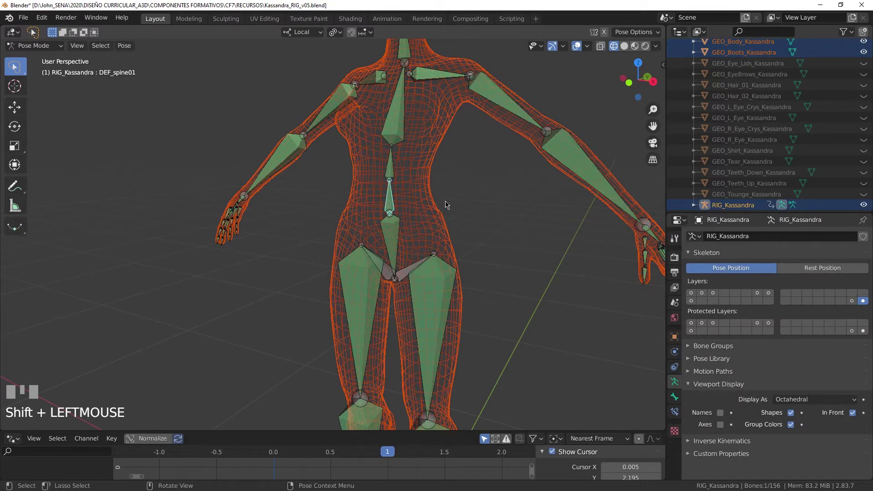
key("ctrl+p")
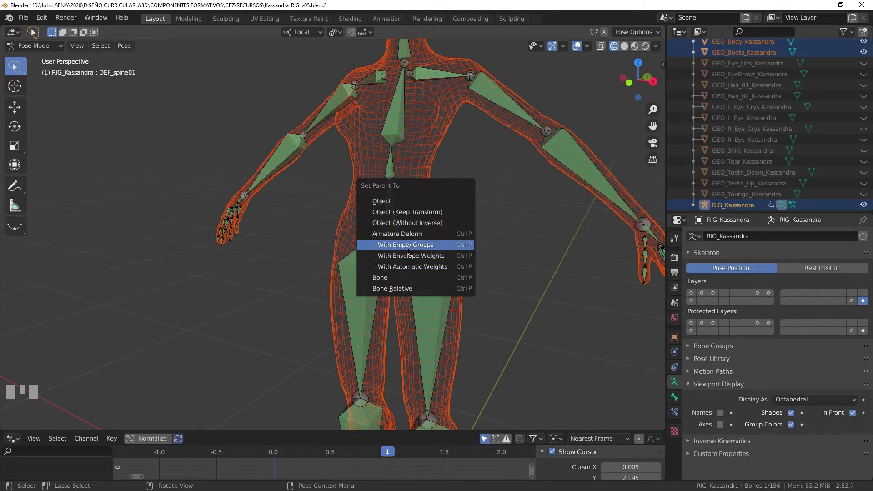
left_click(411, 249)
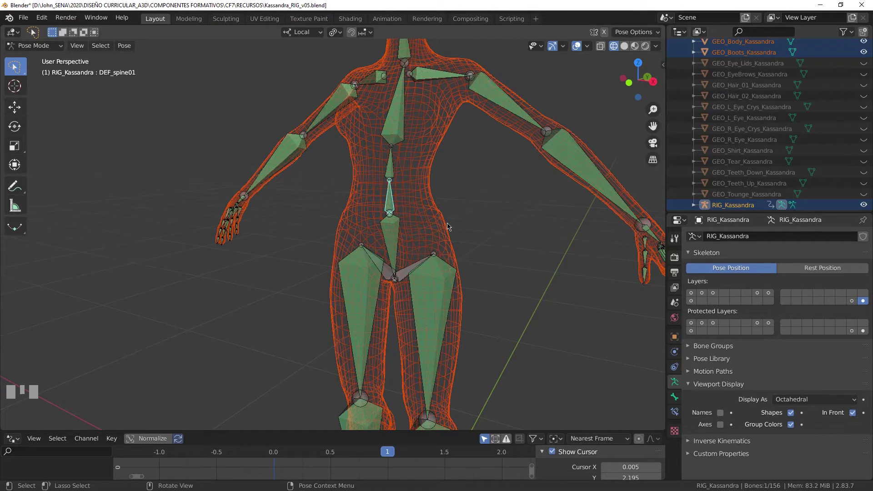
key("ctrl+p")
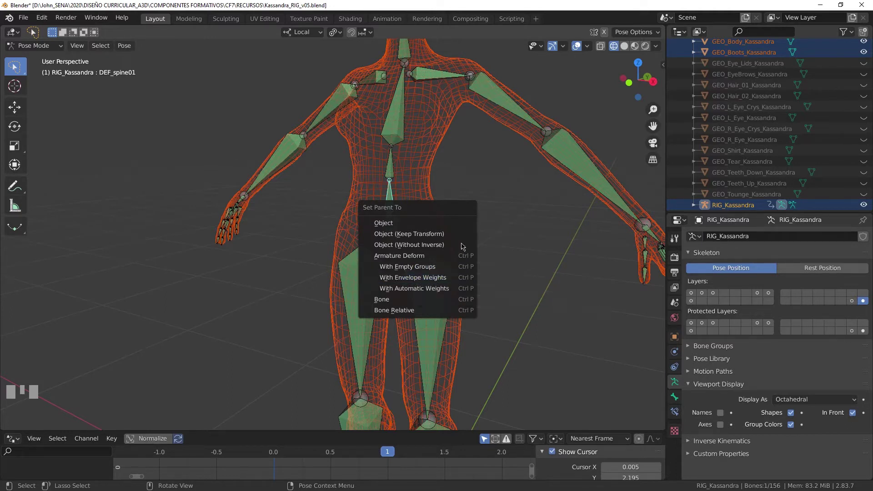
left_click(445, 177)
- Select the central pelvis bone and set the armature's bone display to Envelope
left_click(394, 233)
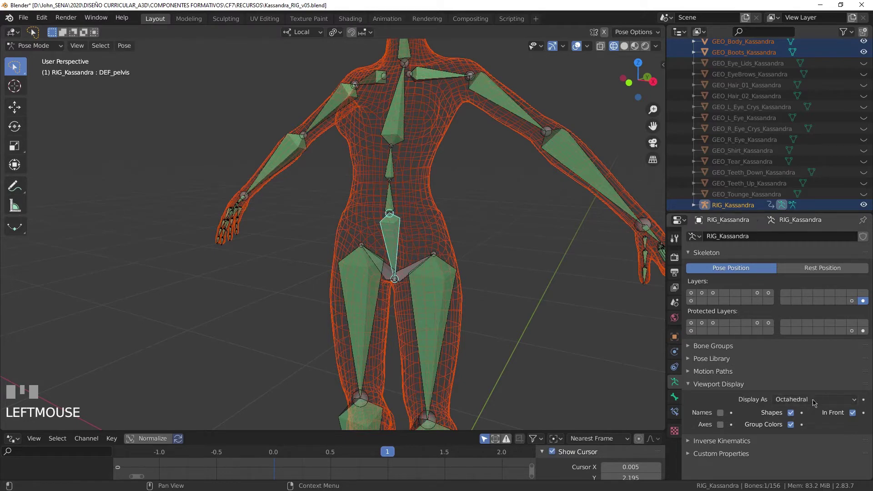
left_click(778, 400)
left_click(806, 447)
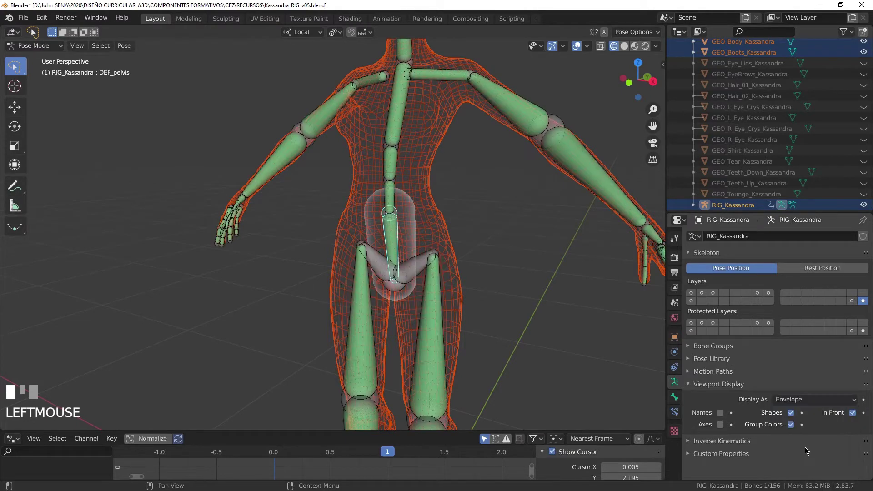
mouse_move(494, 221)
middle_mouse_down()
mouse_move(483, 214)
mouse_move(494, 221)
middle_mouse_up()
scroll(476, 191, "up", 2)
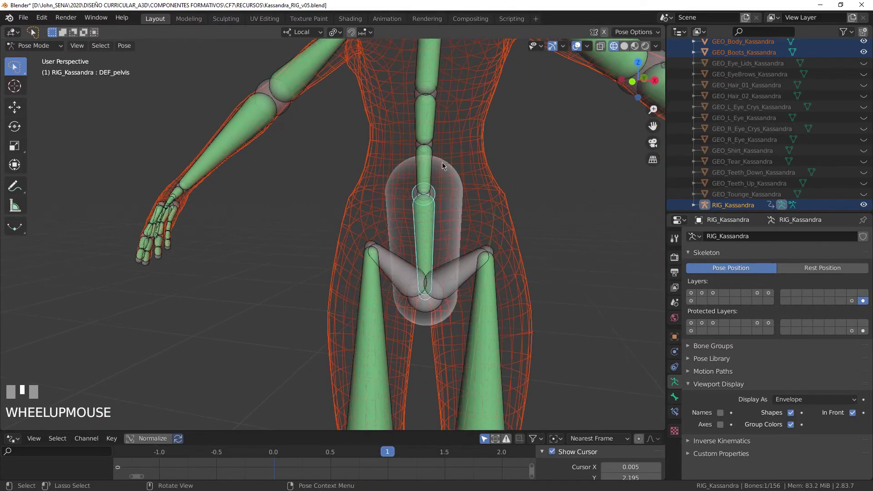
middle_click_drag(443, 166, 431, 167, "shift")
scroll(485, 171, "up", 1)
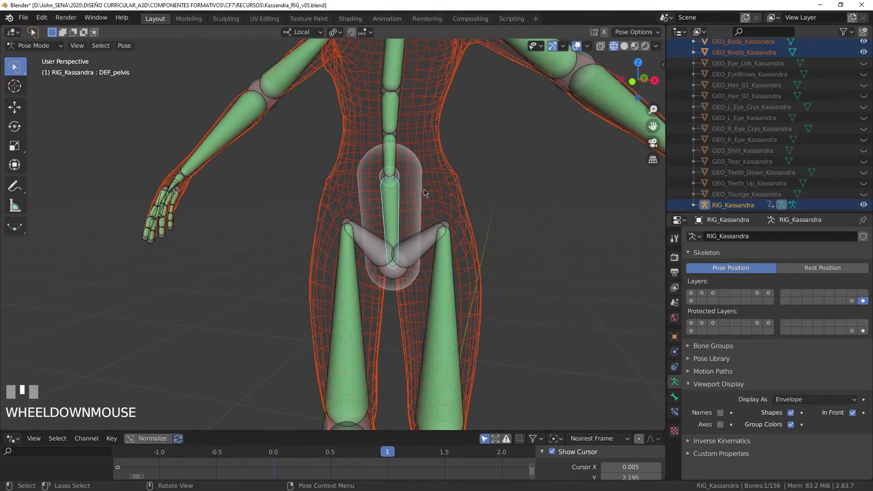
scroll(455, 110, "up", 2)
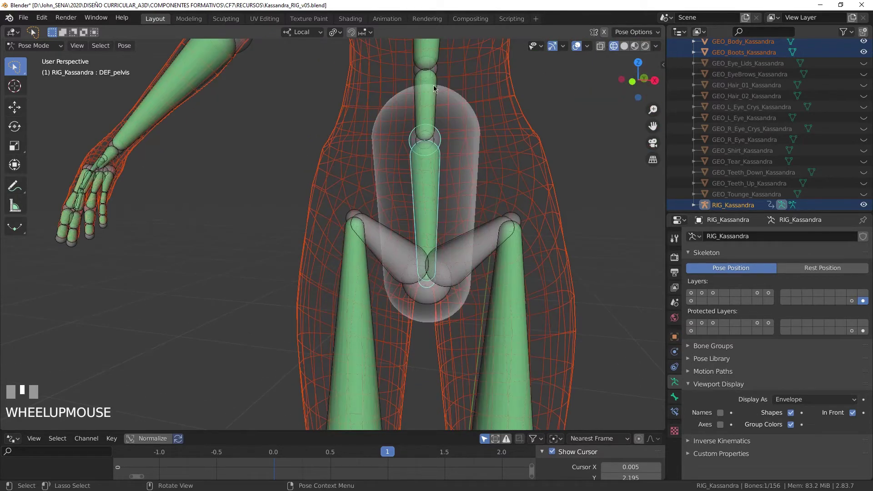
- Select the DEF_pelvis.L bone and show its transform values in Edit Mode
left_click(496, 246)
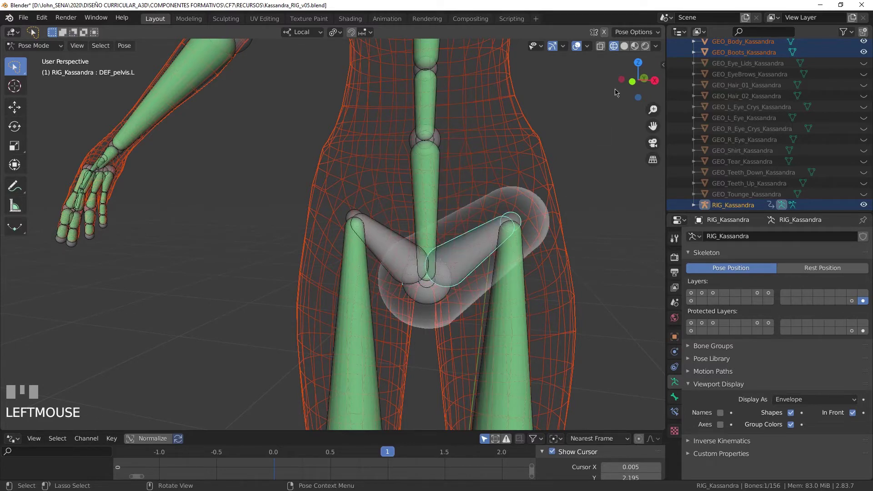
key("n")
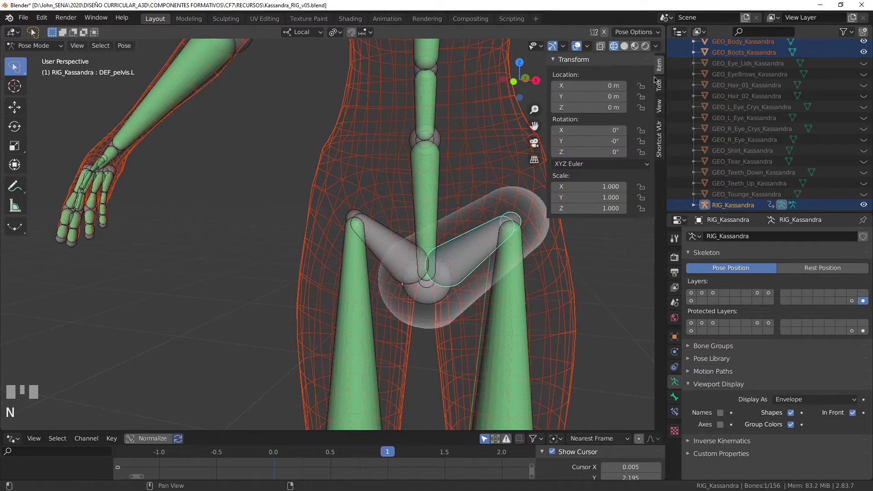
left_click(660, 106)
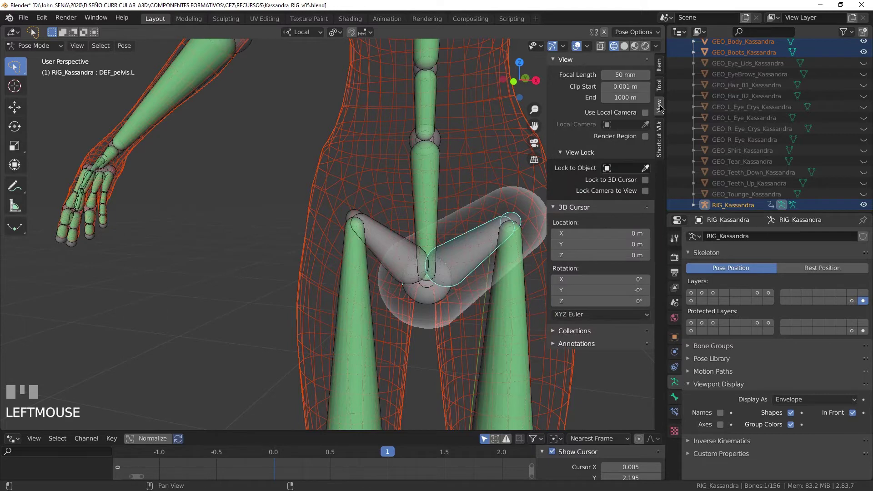
left_click(659, 87)
key("ctrl+Tab")
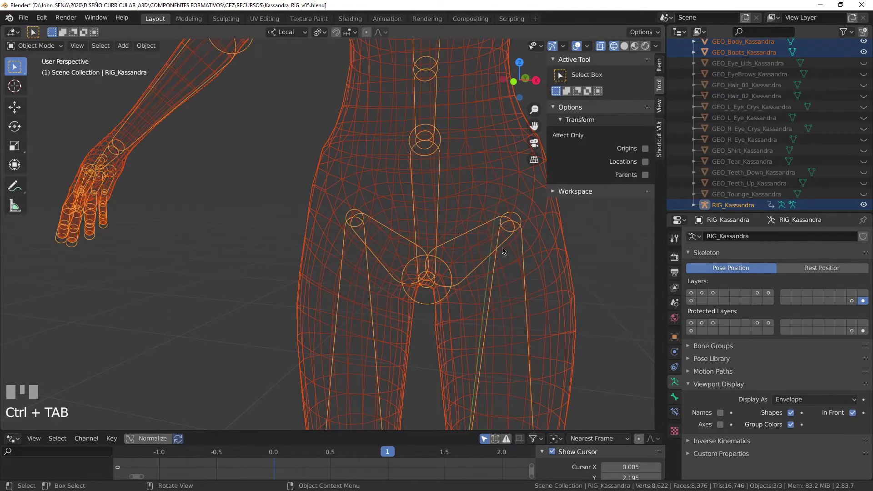
left_click(40, 47)
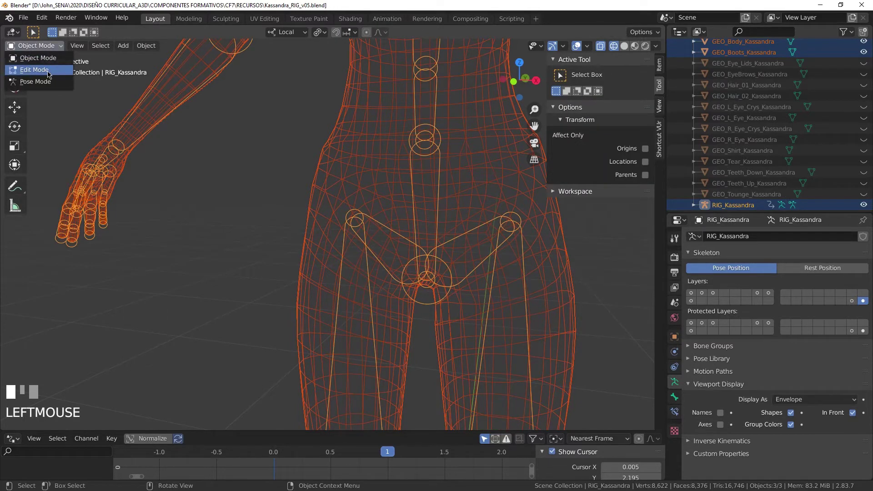
left_click(35, 69)
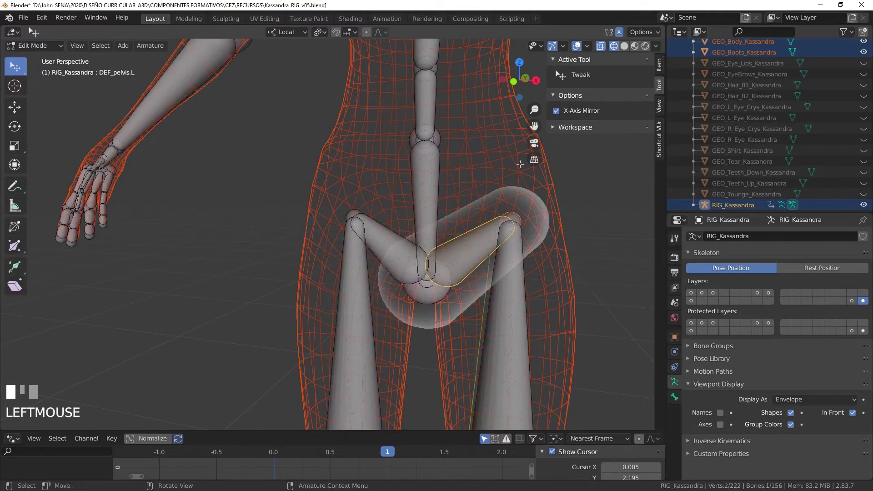
left_click(659, 65)
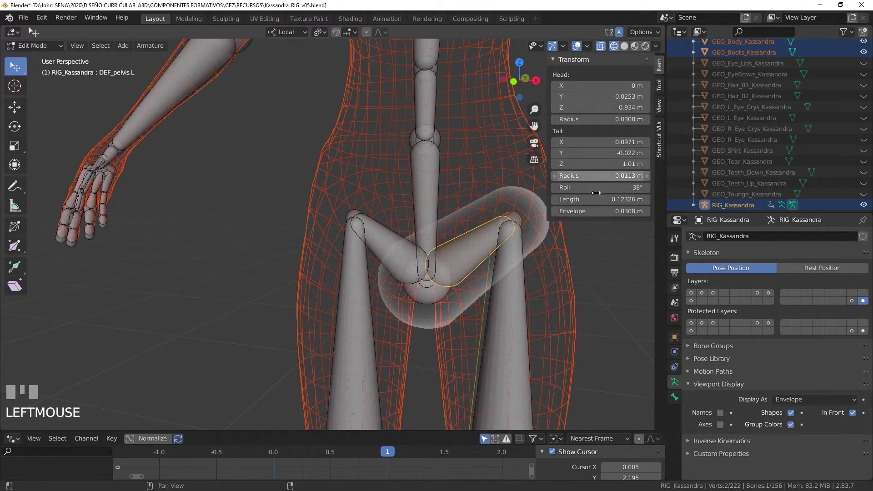
- Enlarge the envelope of the DEF_pelvis.L bone to 0.131 m
mouse_move(600, 211)
left_mouse_down()
mouse_move(636, 212)
mouse_move(600, 212)
mouse_move(613, 211)
left_mouse_up()
scroll(459, 196, "down", 1)
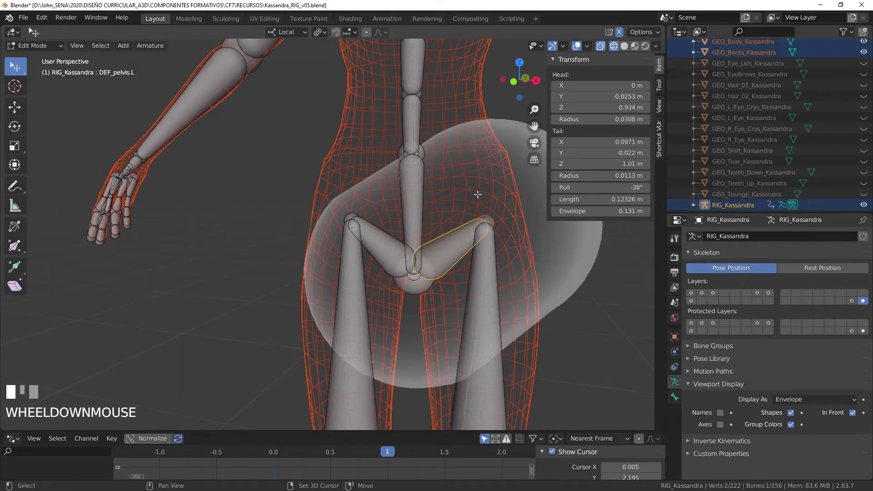
middle_click_drag(459, 196, 449, 195, "shift")
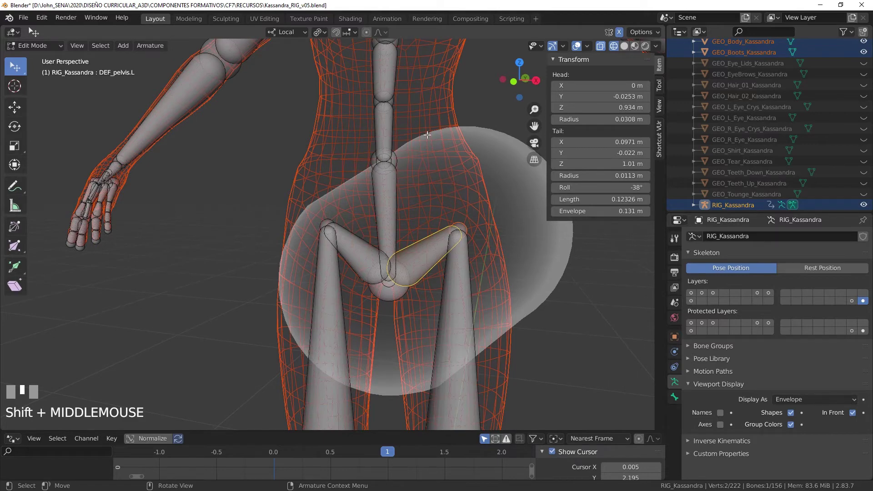
- Shrink the envelope of the DEF_pelvis.L bone to 0.0208 m
scroll(234, 277, "up", 2)
left_click_drag(614, 211, 575, 211)
scroll(346, 241, "down", 1)
middle_click_drag(346, 241, 354, 244)
middle_click_drag(514, 253, 465, 240)
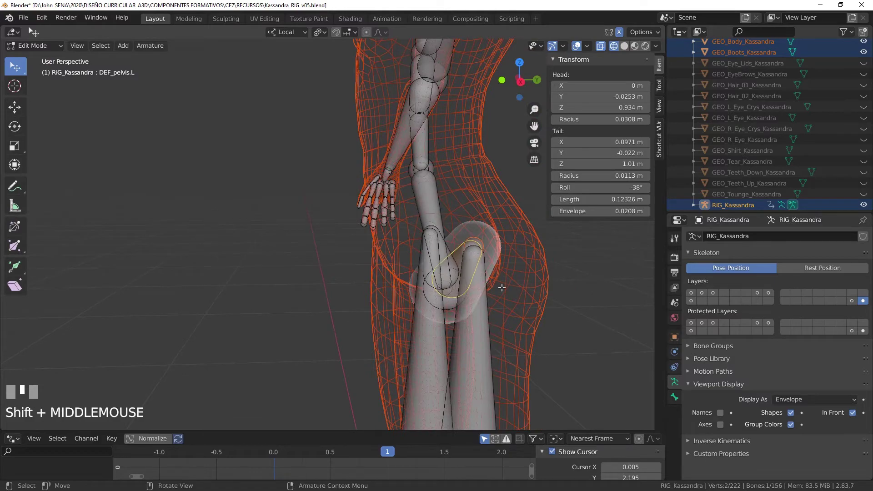
scroll(429, 256, "down", 1)
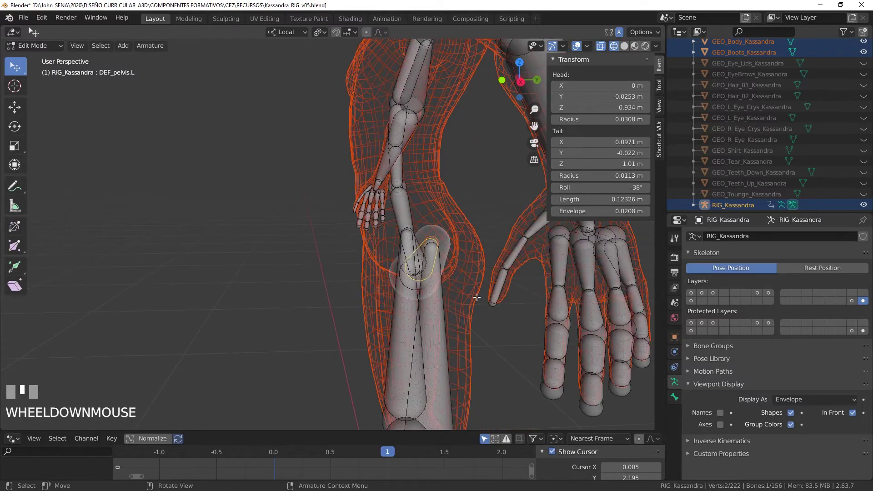
middle_click_drag(477, 298, 512, 293)
scroll(501, 259, "down", 1)
middle_click_drag(501, 259, 490, 220, "shift")
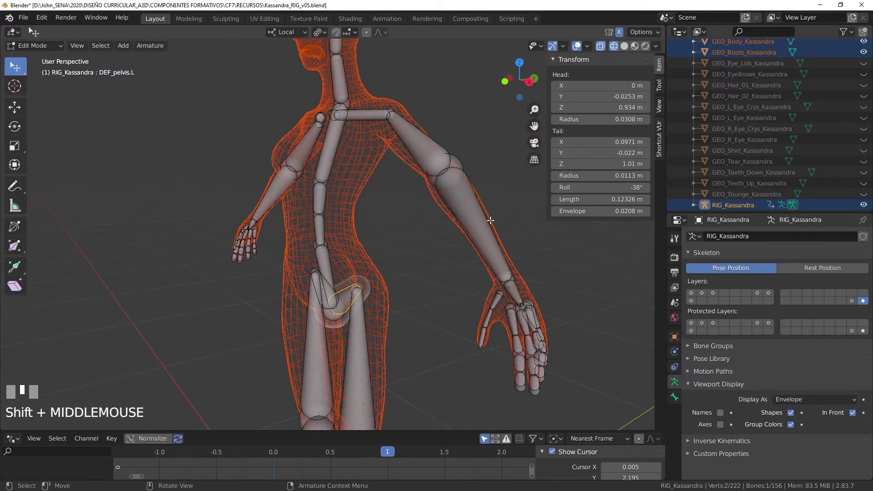
- Select the DEF_forearm.L bone and reduce its envelope
left_click(490, 221)
middle_click_drag(303, 269, 328, 266)
left_click(600, 211, "shift")
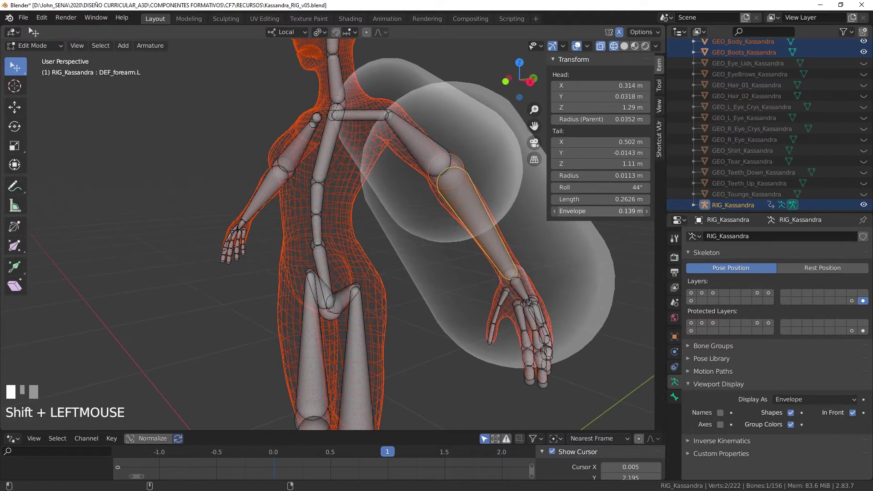
left_click_drag(600, 211, 572, 211, "shift")
left_click(448, 156)
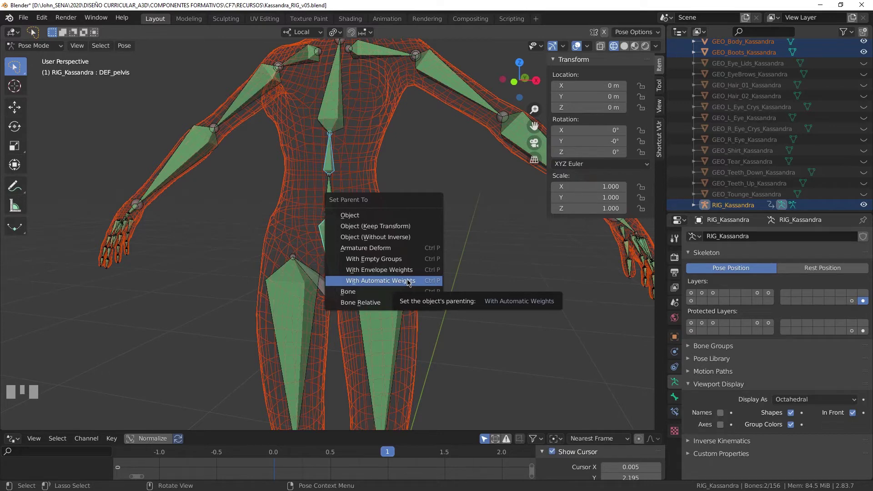
- Parent the selected body and boots meshes to RIG_Kassandra using Armature Deform With Automatic Weights
left_click(408, 281)
middle_click_drag(425, 149, 385, 132, "shift")
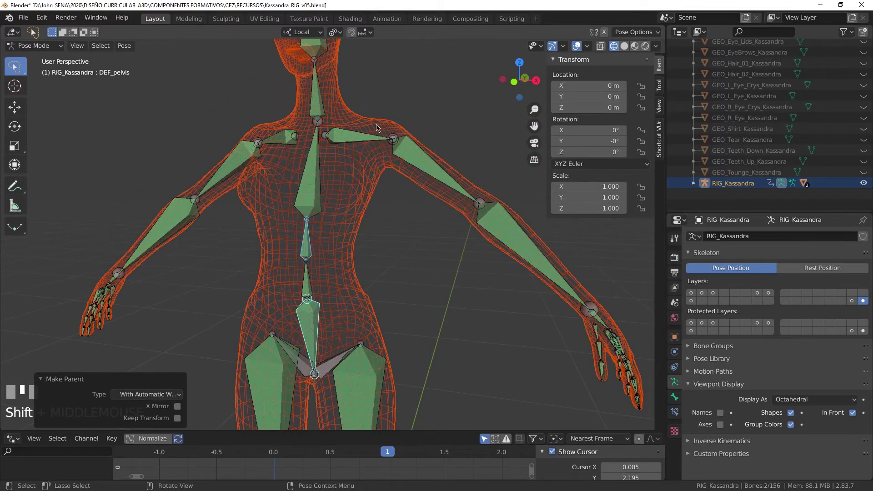
middle_click_drag(362, 200, 405, 117, "shift")
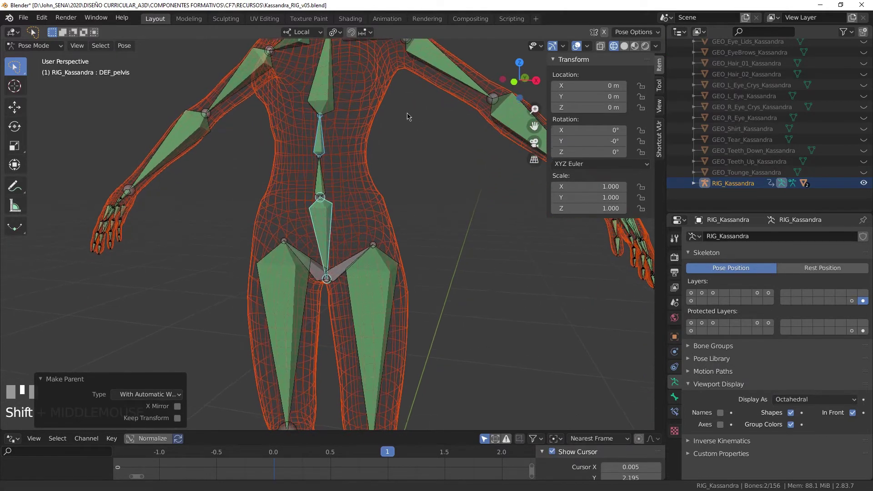
middle_click_drag(397, 255, 426, 214, "shift")
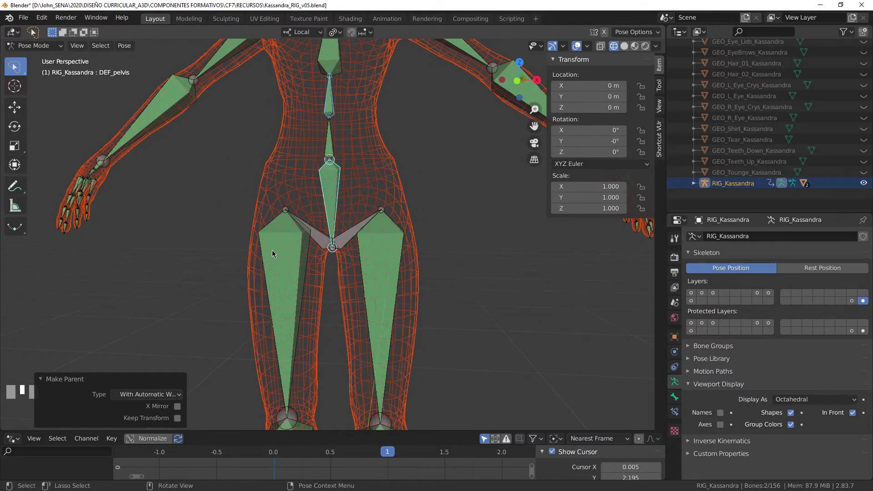
middle_click_drag(436, 270, 374, 190, "shift")
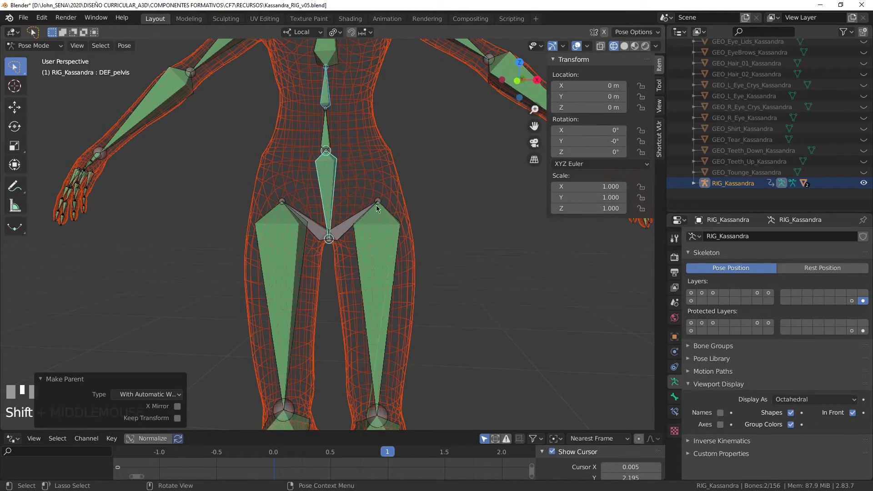
scroll(462, 267, "down", 5)
middle_click_drag(462, 267, 383, 289)
scroll(355, 277, "up", 2)
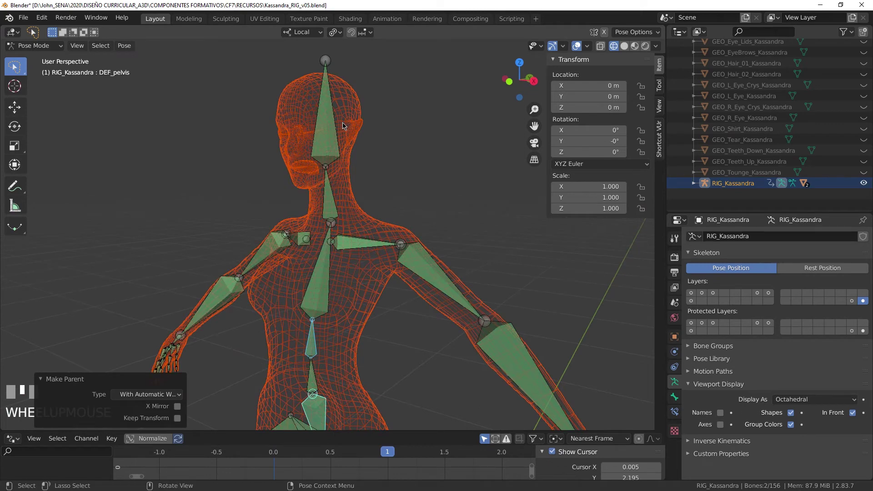
scroll(350, 142, "down", 2)
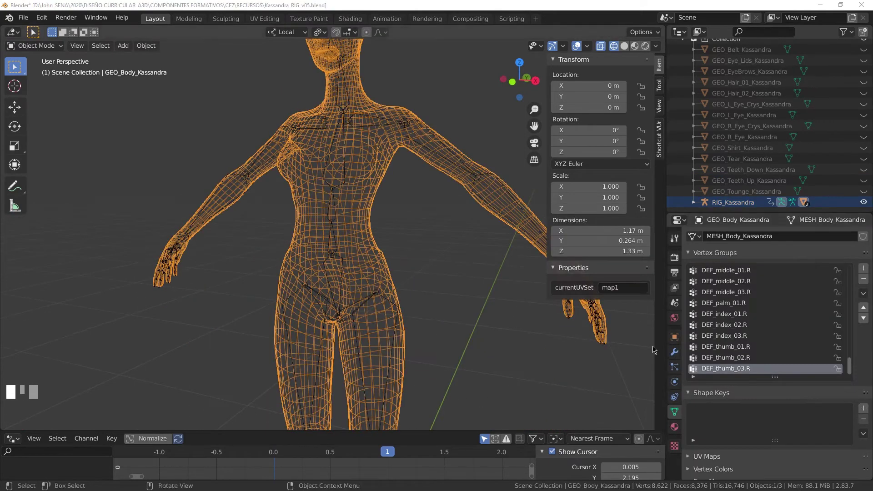
- Examine the parented body and boots, selecting the rig to check it against the body mesh
left_click(427, 268)
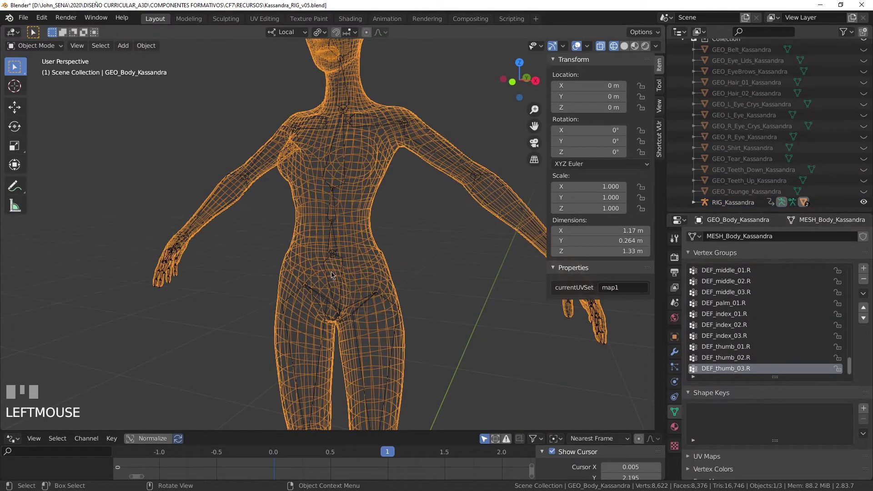
middle_click_drag(349, 270, 346, 211, "shift")
scroll(334, 356, "down", 4)
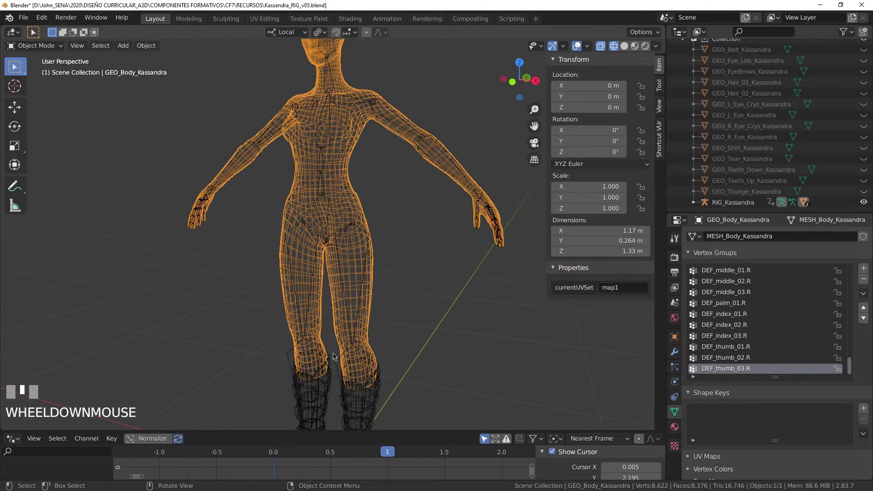
scroll(342, 219, "up", 2)
left_click(326, 180)
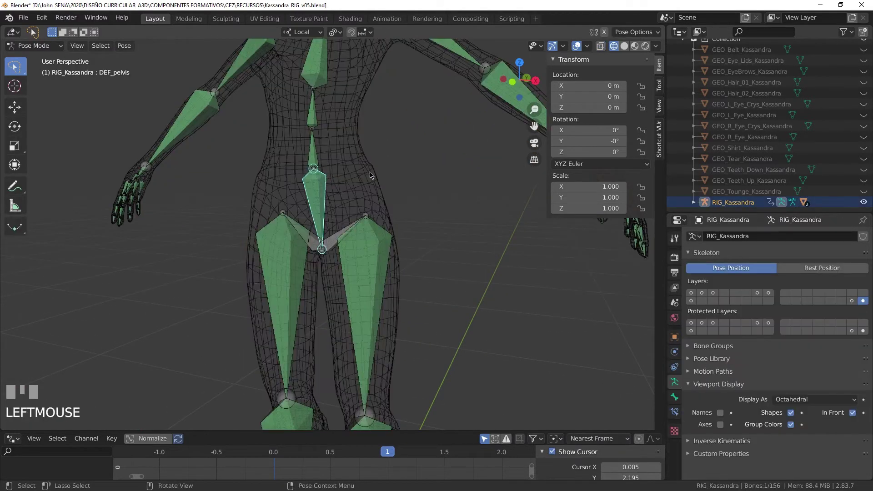
left_click(446, 269)
- Select the body mesh, add RIG_Kassandra as the active object and review the With Automatic Weights parenting option
left_click(325, 187)
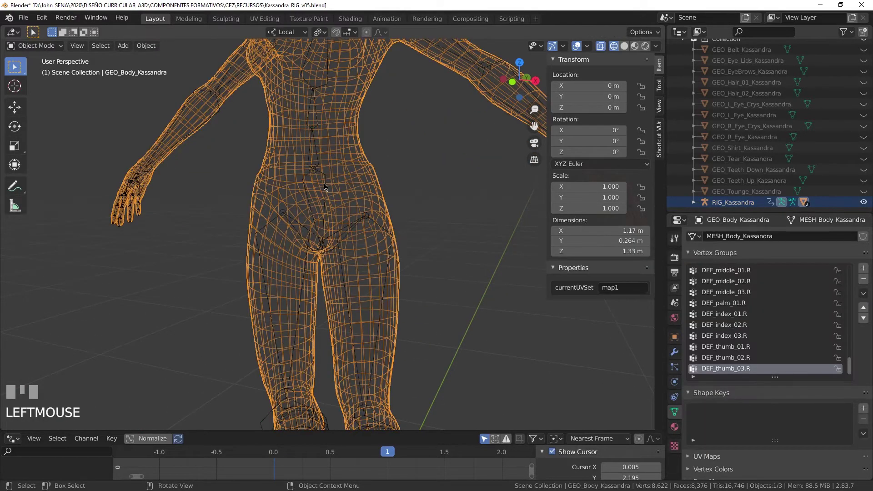
left_click(326, 178, "shift")
key("ctrl+p")
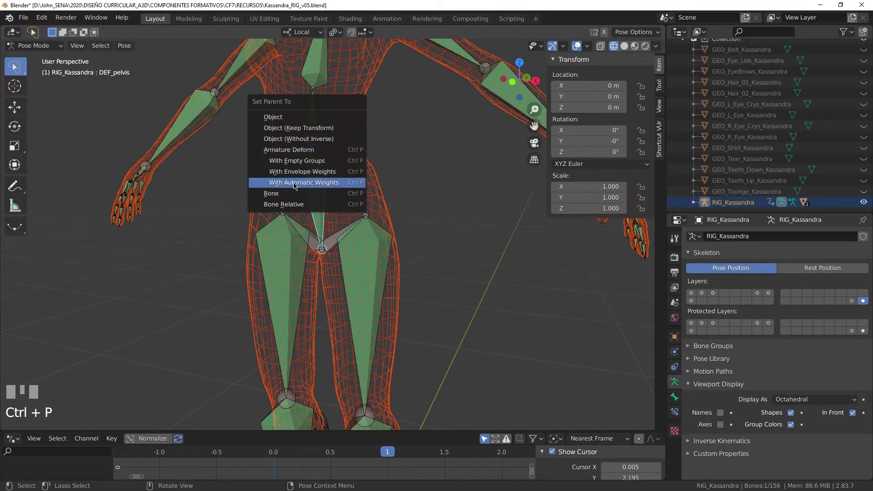
key("Escape")
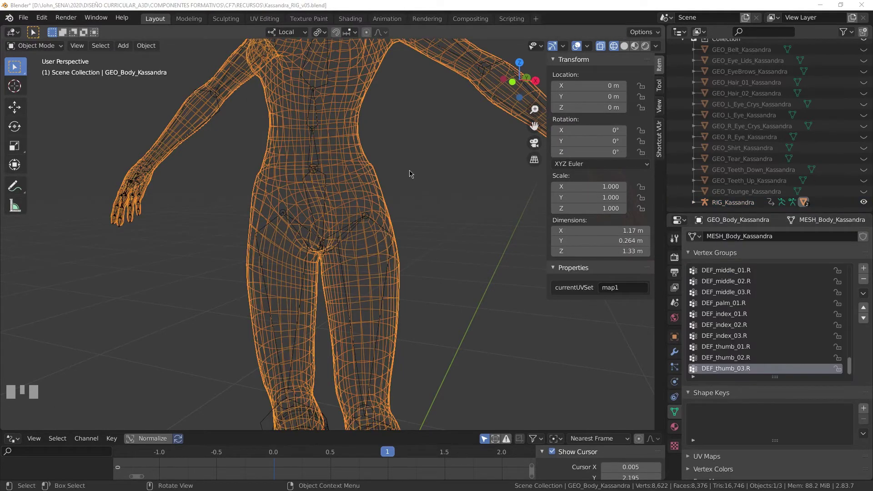
- Select the body mesh and review its Armature modifier and its parent in the object Relations
left_click(409, 173)
left_click(370, 173)
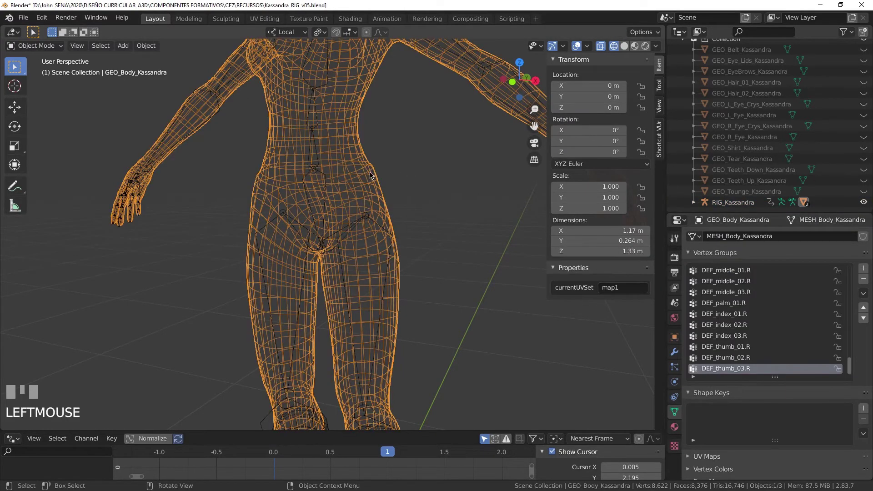
left_click(675, 353)
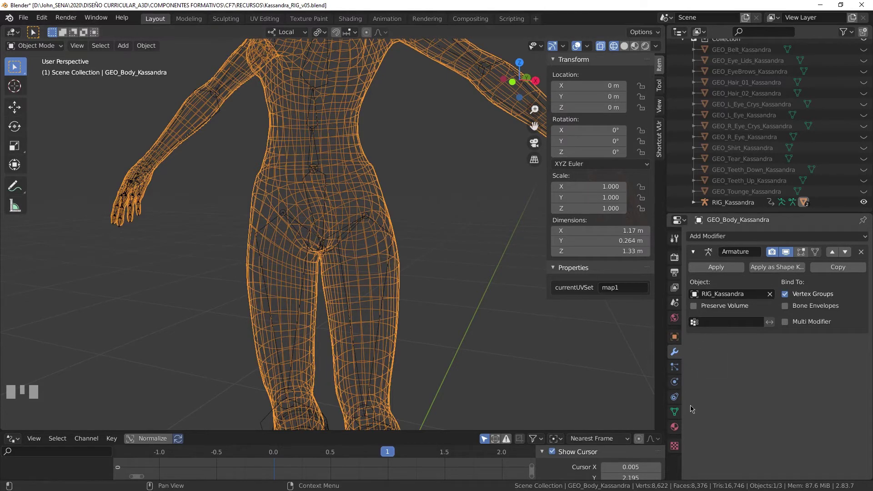
left_click(674, 338)
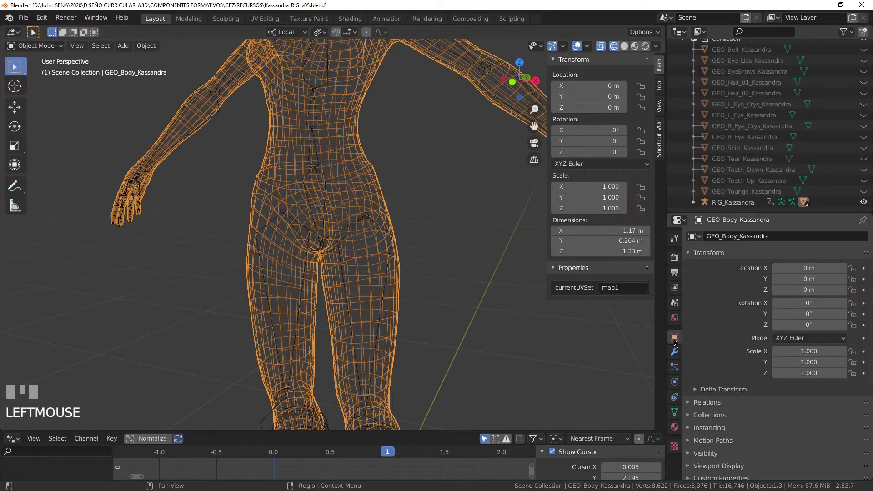
left_click(733, 403)
scroll(734, 409, "down", 1)
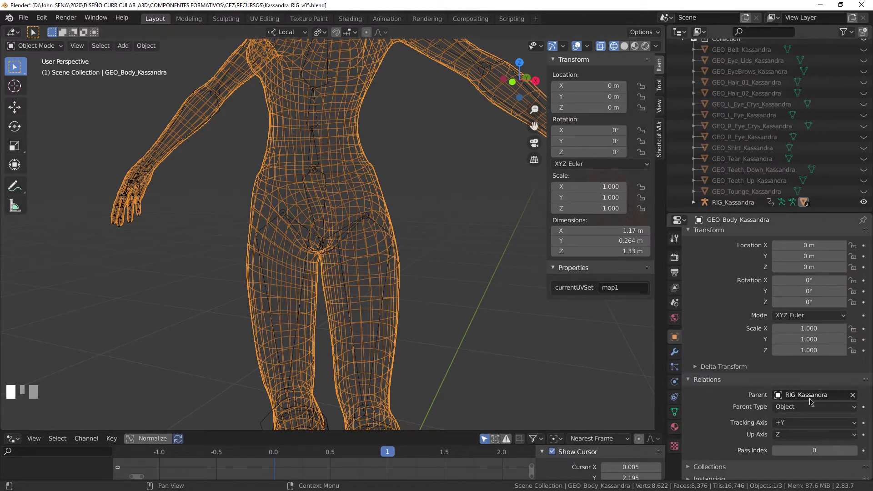
- Select RIG_Kassandra, test-move it to check how the parented meshes follow, and cancel the move
left_click(327, 187)
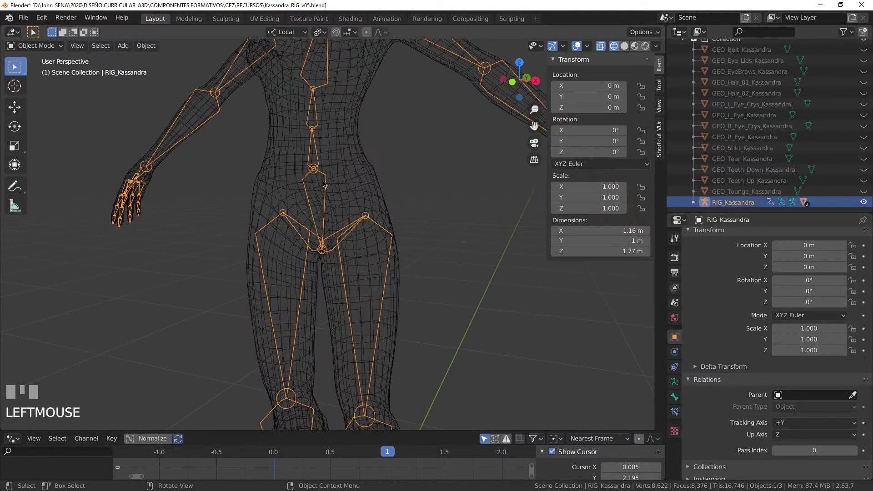
scroll(269, 236, "down", 6)
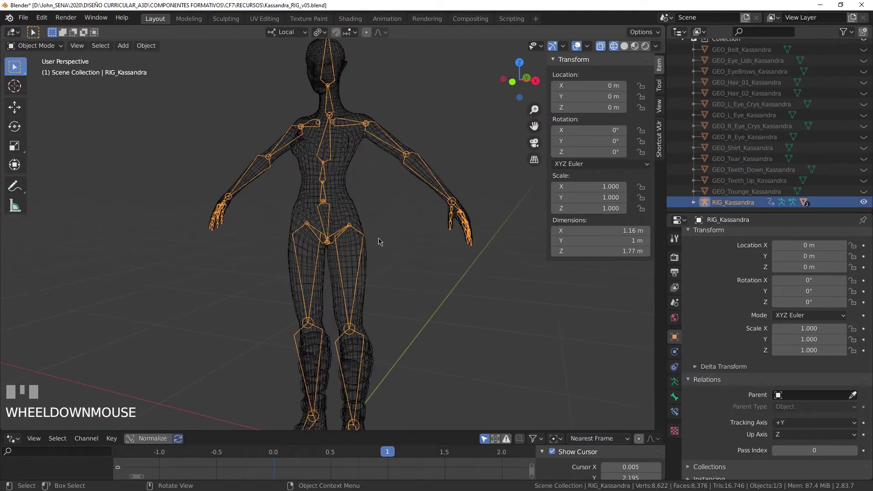
key("g")
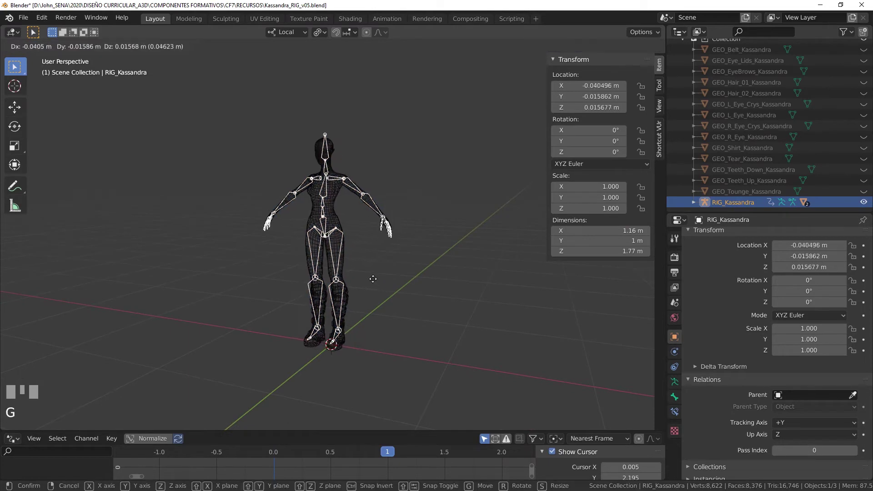
key("Escape")
scroll(335, 259, "up", 8)
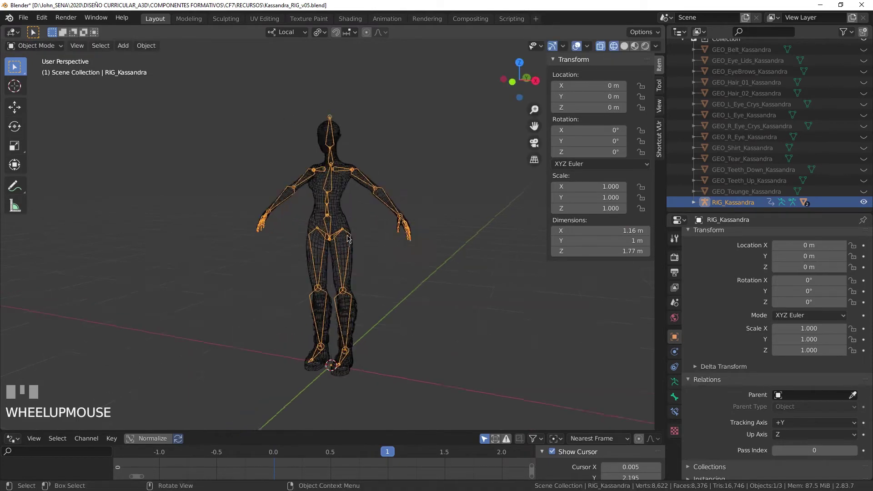
- Select the body mesh, enlarge its vertex groups list and review the DEF groups
left_click(368, 169)
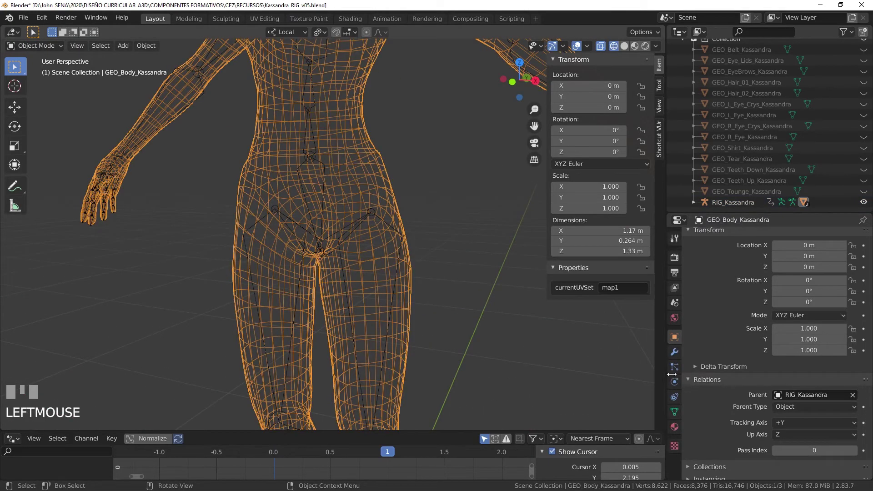
left_click(674, 412)
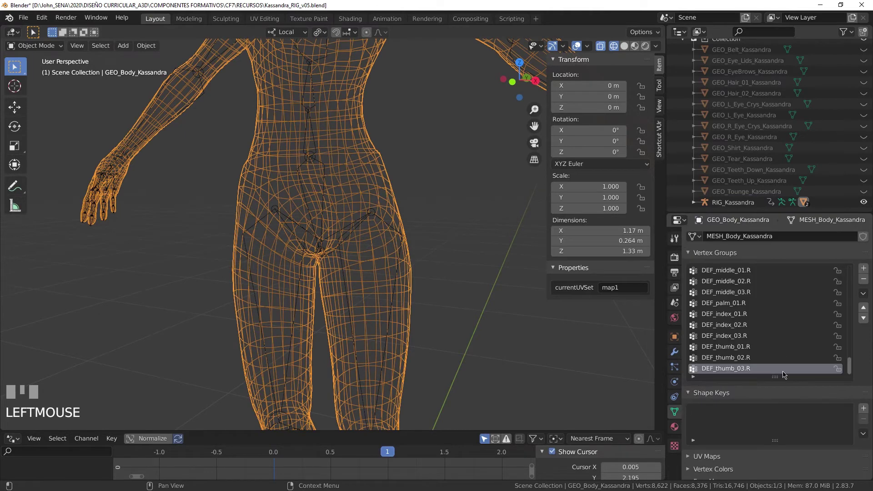
left_click_drag(777, 377, 775, 431)
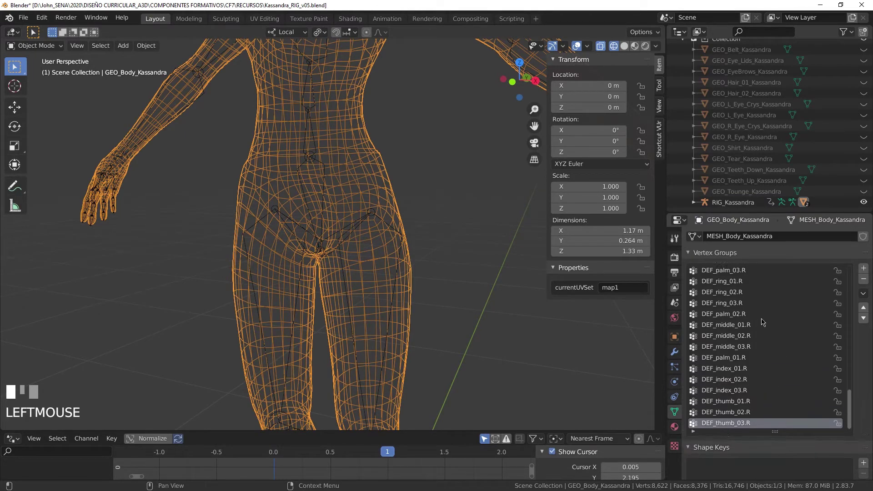
scroll(790, 337, "up", 2)
scroll(791, 337, "up", 10)
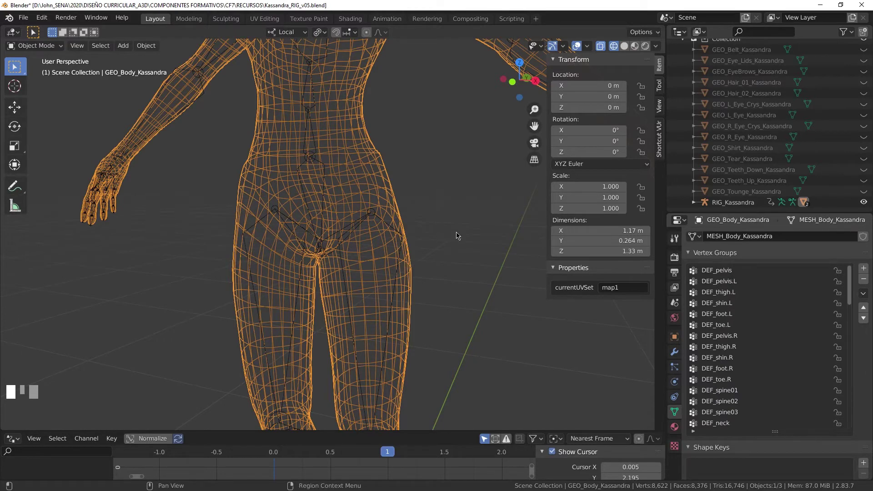
scroll(756, 353, "down", 5)
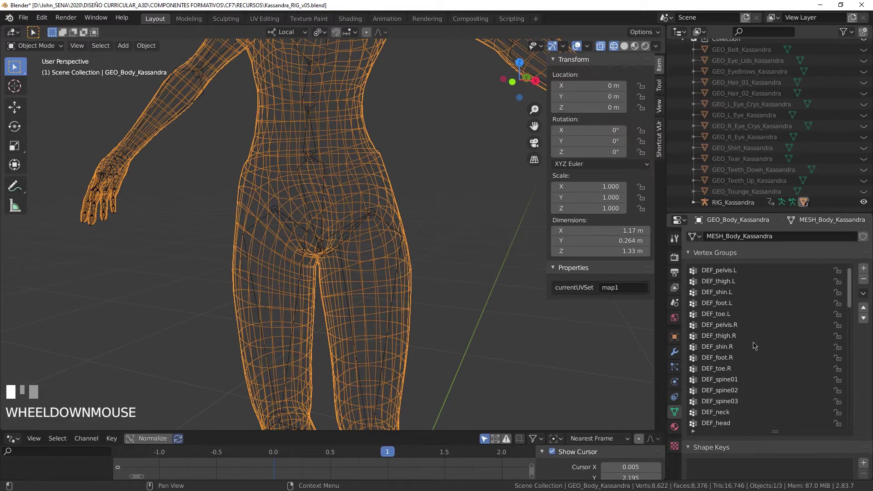
scroll(755, 354, "down", 15)
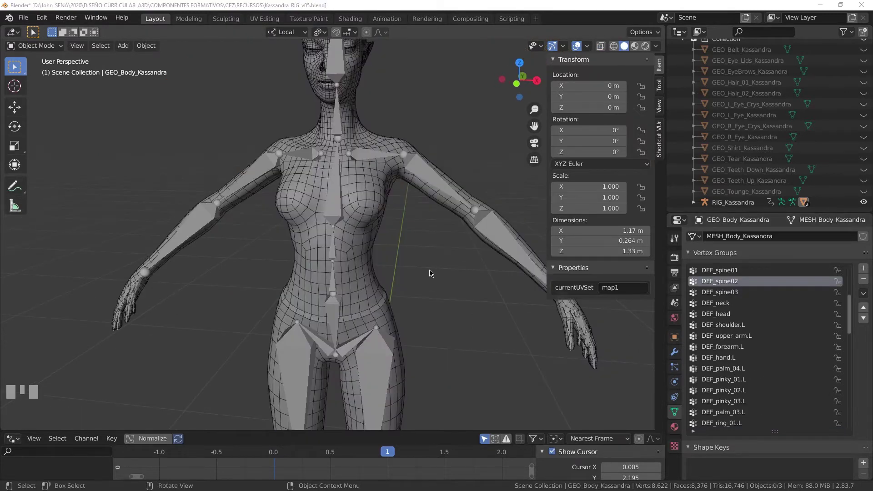
- Select GEO_Body_Kassandra and switch it to Weight Paint mode
middle_click_drag(430, 273, 428, 274)
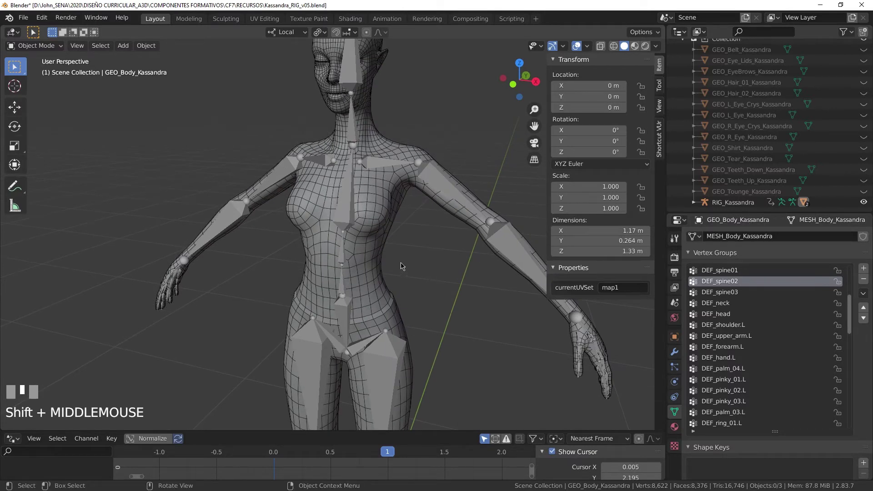
left_click(358, 283)
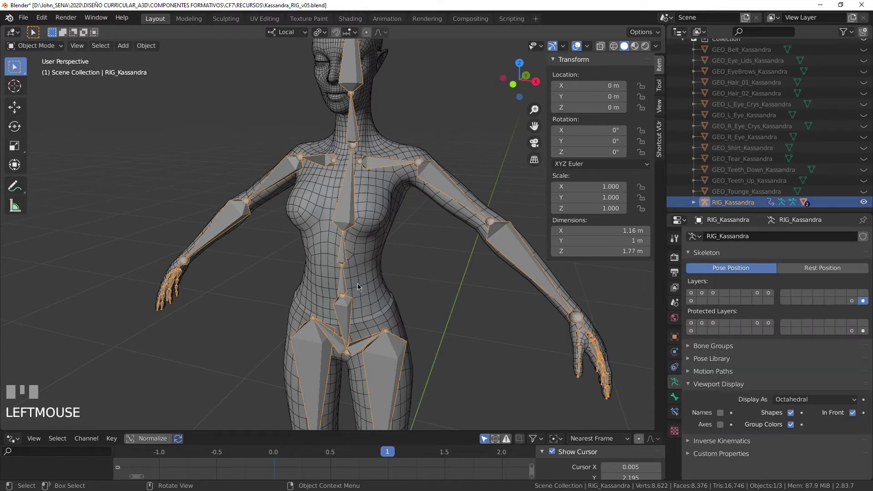
left_click(385, 270)
middle_click_drag(396, 271, 402, 246, "shift")
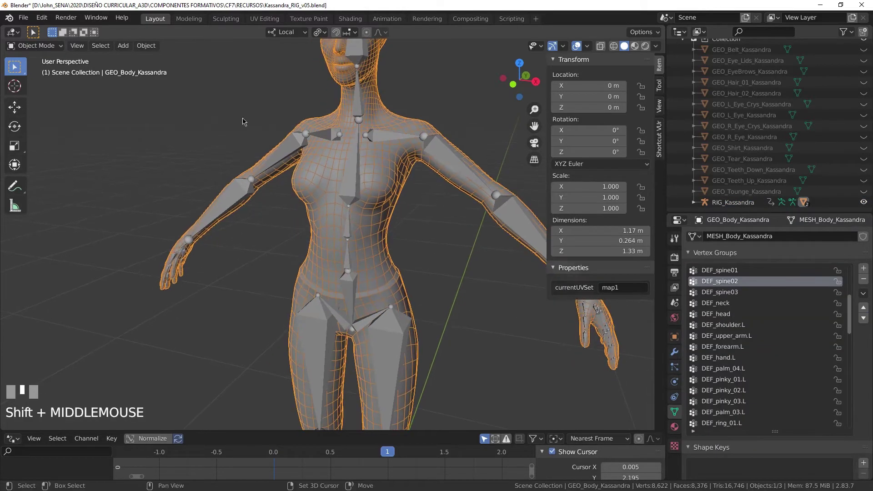
left_click(54, 47)
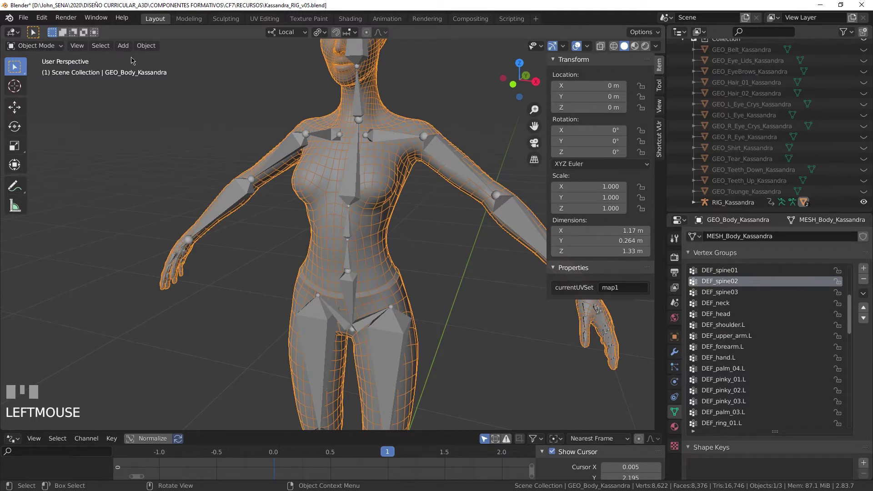
left_click(51, 46)
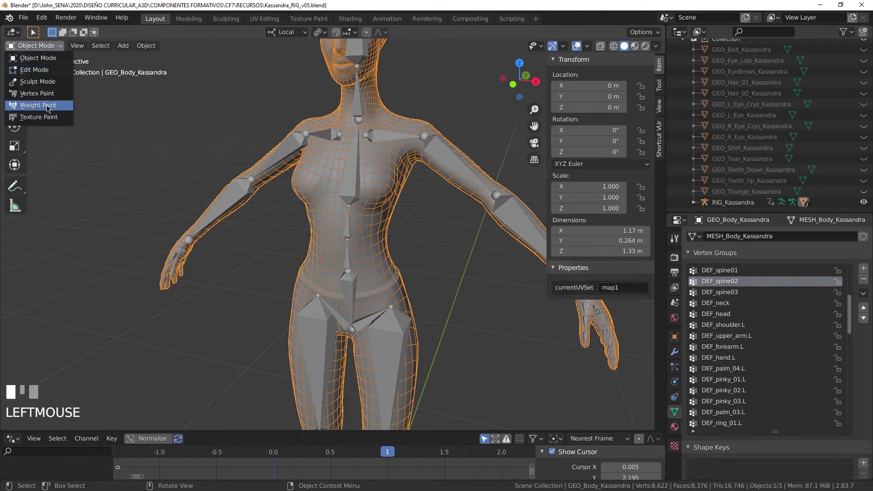
left_click(31, 109)
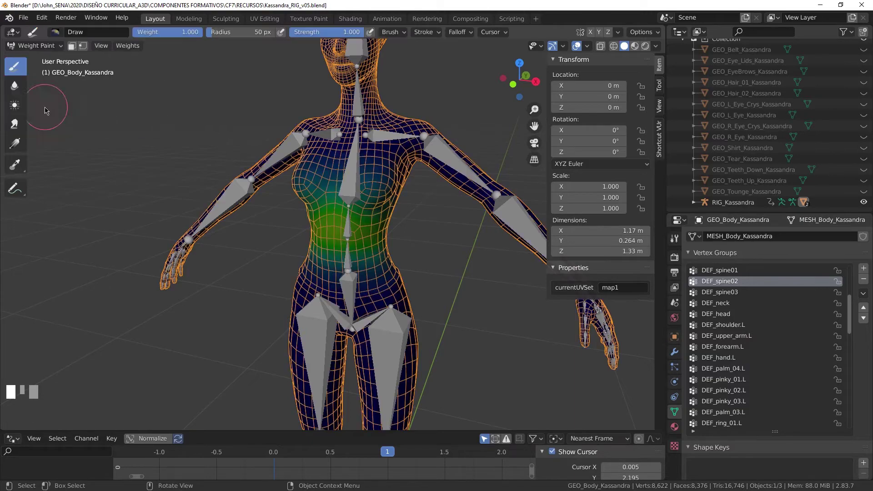
- Examine the DEF_spine02 weight colours on the body mesh from the waist up to the head
scroll(443, 286, "up", 2)
scroll(423, 217, "down", 4)
middle_click_drag(424, 217, 428, 239)
scroll(425, 201, "up", 3)
scroll(421, 275, "down", 2)
scroll(421, 275, "up", 4)
scroll(435, 255, "down", 1)
scroll(435, 254, "down", 1)
scroll(427, 239, "down", 2)
scroll(411, 246, "up", 2)
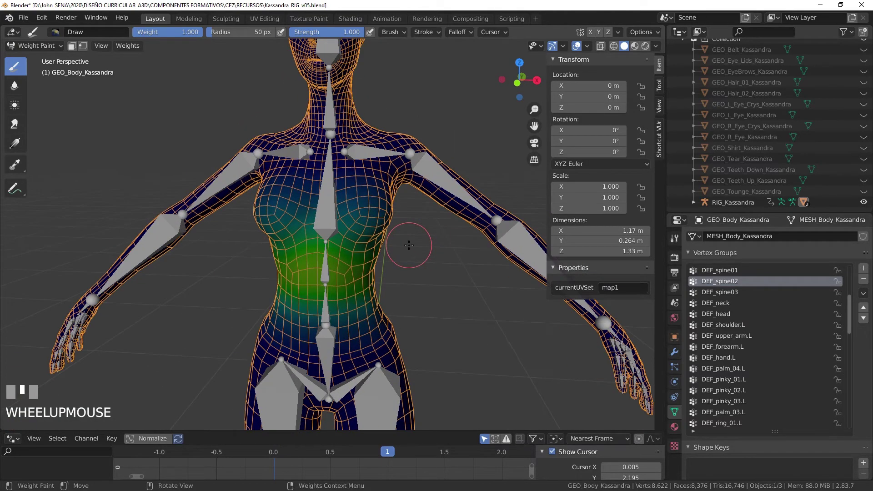
scroll(409, 244, "down", 4)
middle_click_drag(384, 156, 366, 207, "shift")
scroll(365, 207, "up", 4)
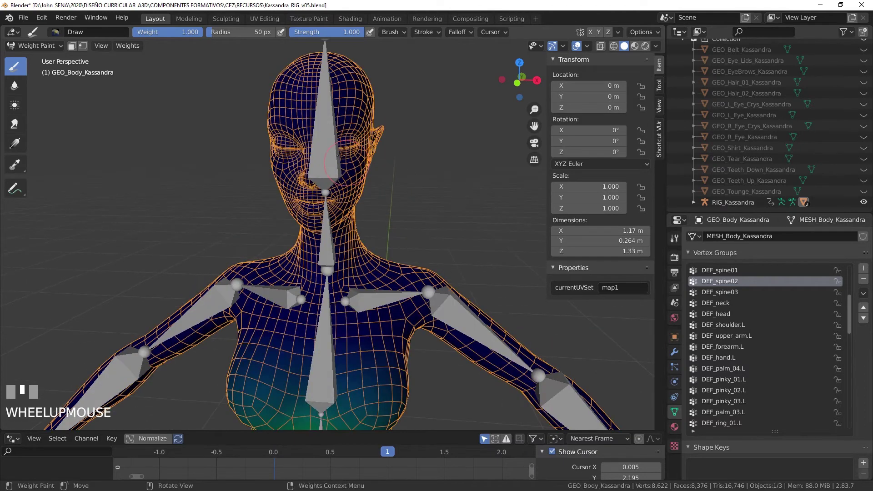
- Leave Weight Paint on the body mesh, select RIG_Kassandra and put the rig in Pose Mode
left_click(327, 146)
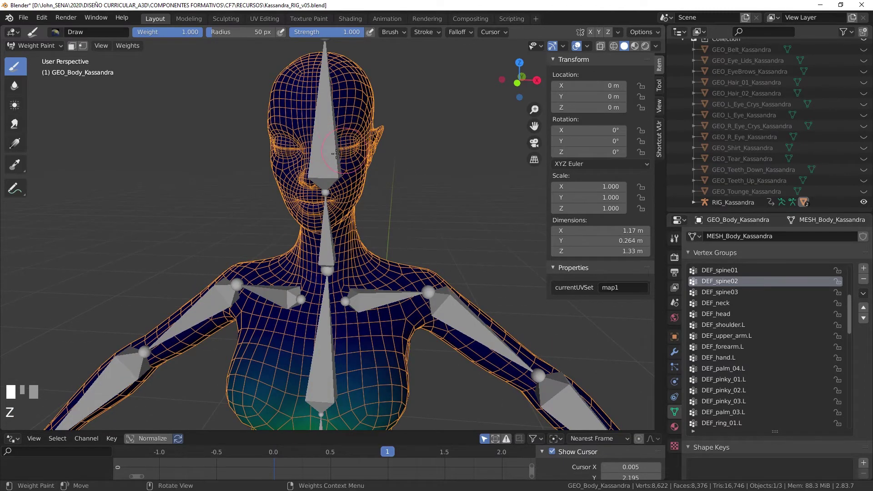
key("ctrl+Tab")
left_click(321, 154, "shift")
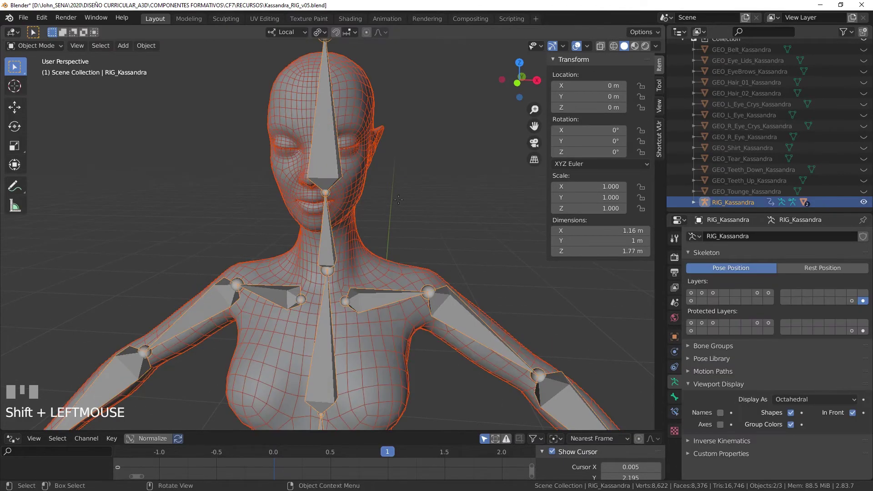
scroll(342, 179, "down", 1)
left_click(342, 180)
middle_click_drag(418, 183, 397, 180)
scroll(398, 179, "up", 2)
middle_click_drag(398, 68, 393, 141, "shift")
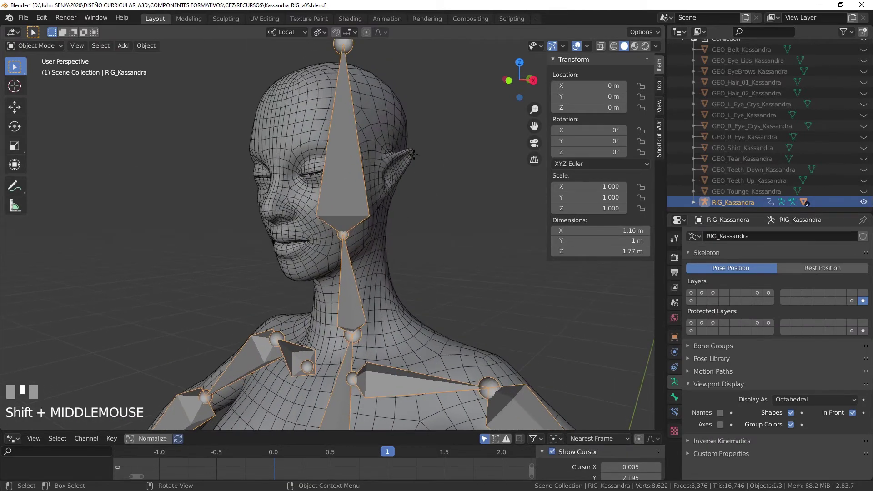
key("ctrl+Tab")
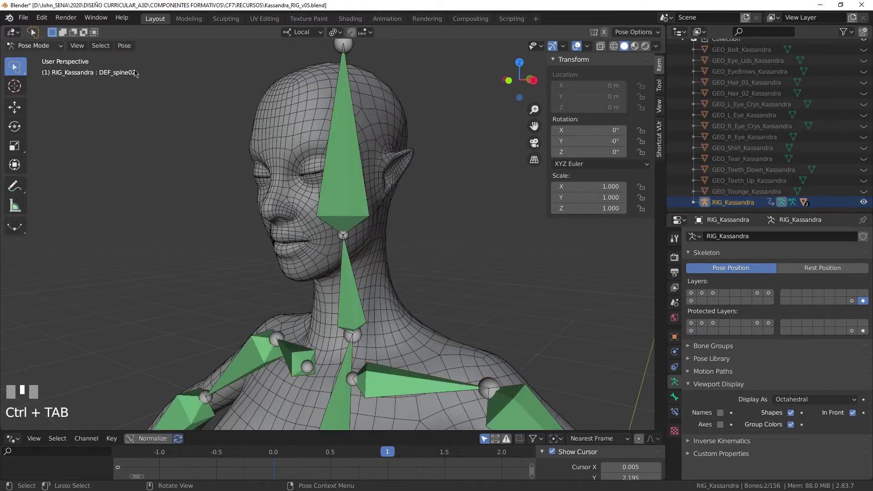
- Put the body mesh in Weight Paint together with the posed rig and select the DEF_head bone to show its weights
key("ctrl+Tab")
middle_click_drag(318, 159, 338, 162)
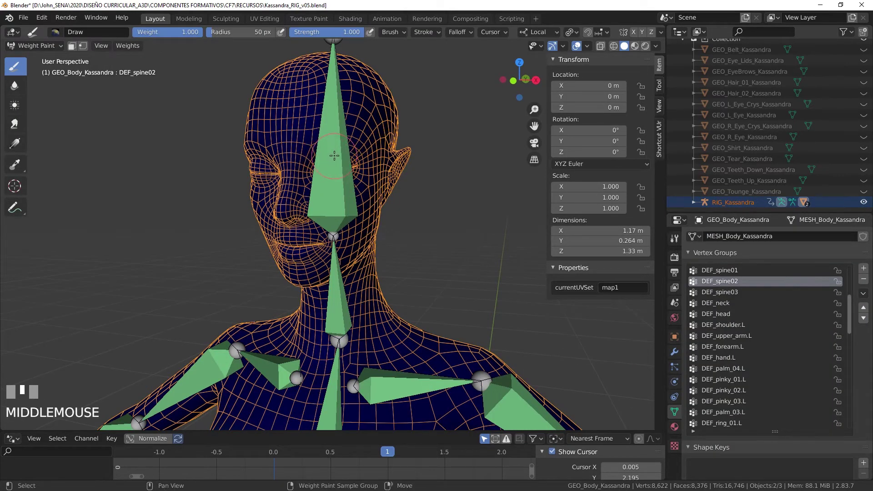
left_click(333, 155, "shift")
middle_click_drag(425, 194, 423, 209, "shift")
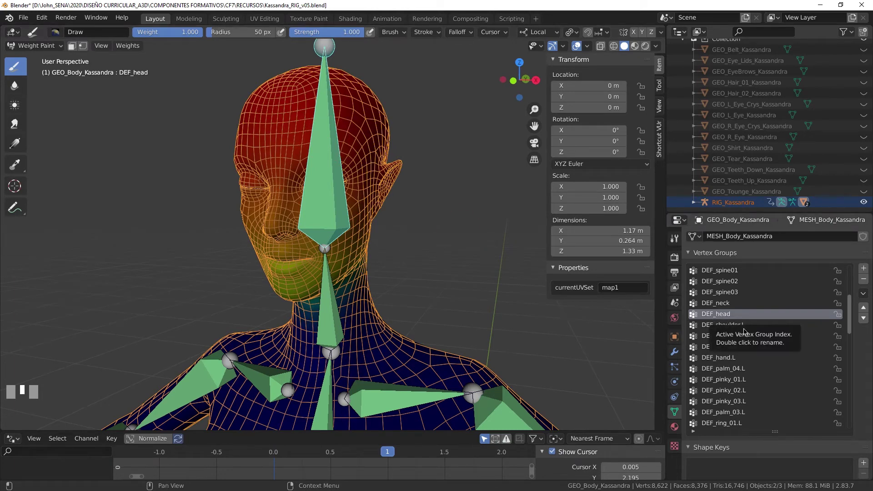
- Examine the DEF_head weight gradient over the face and neck and browse the remaining vertex groups
scroll(744, 332, "down", 8)
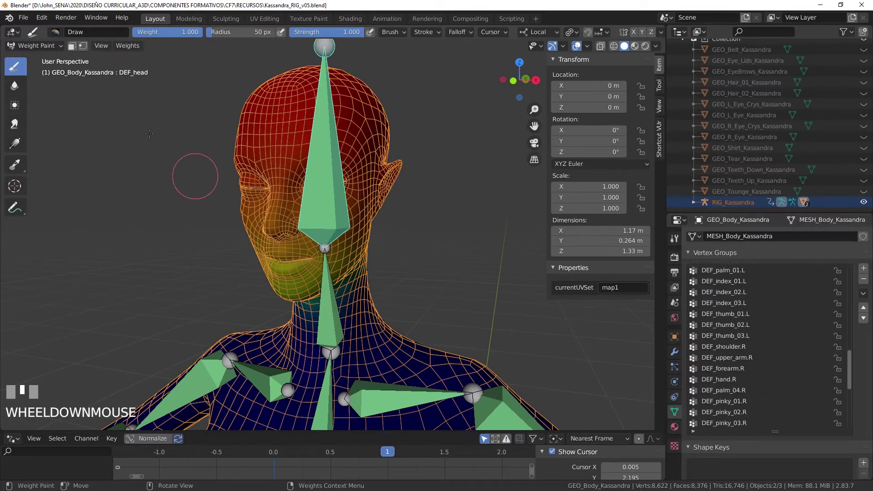
scroll(319, 226, "down", 4)
scroll(306, 277, "up", 6)
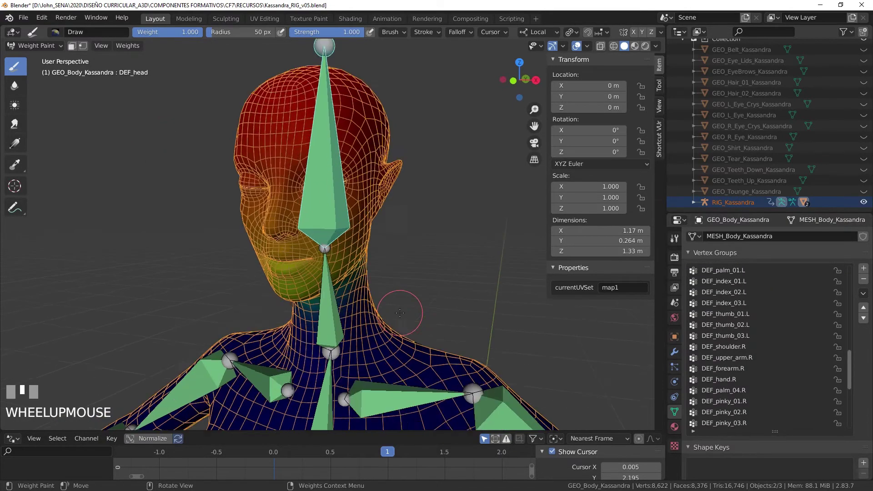
scroll(440, 257, "down", 5)
middle_click_drag(432, 279, 334, 221, "shift")
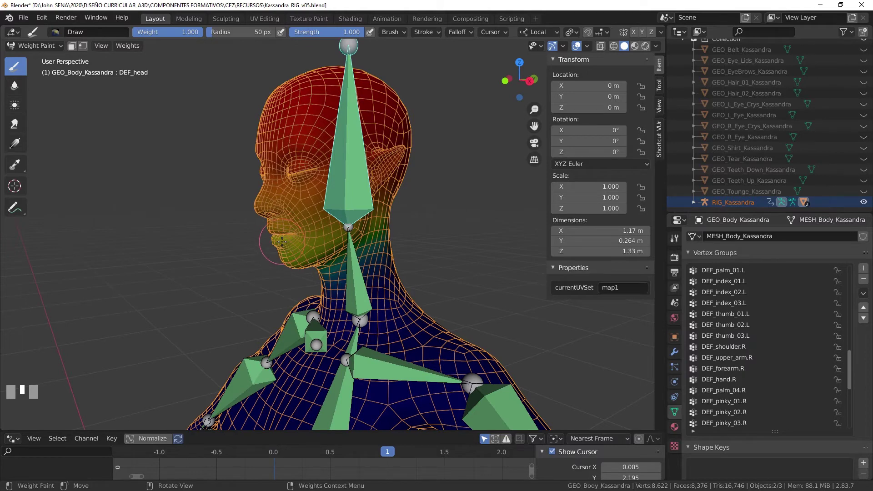
scroll(294, 237, "up", 2)
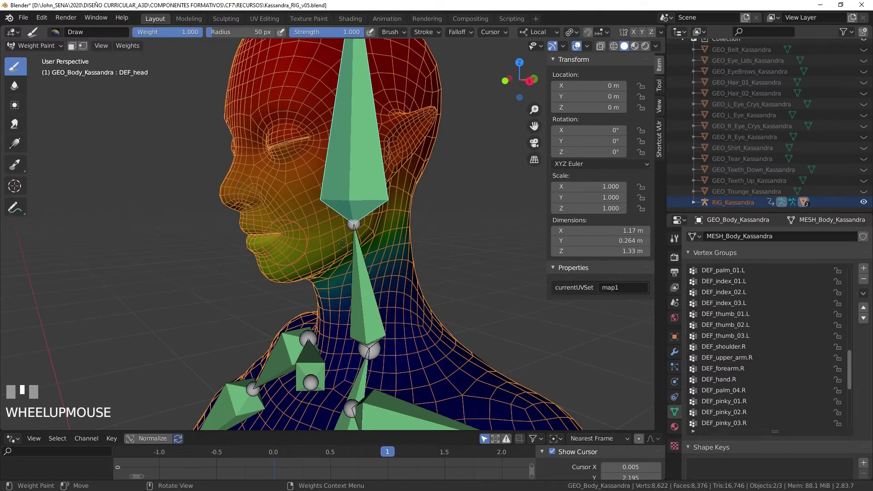
scroll(764, 346, "down", 6)
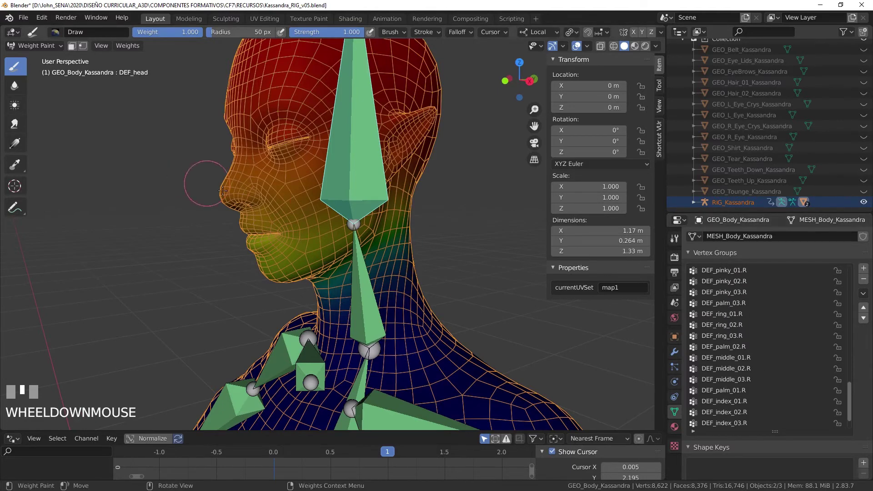
scroll(779, 411, "down", 3)
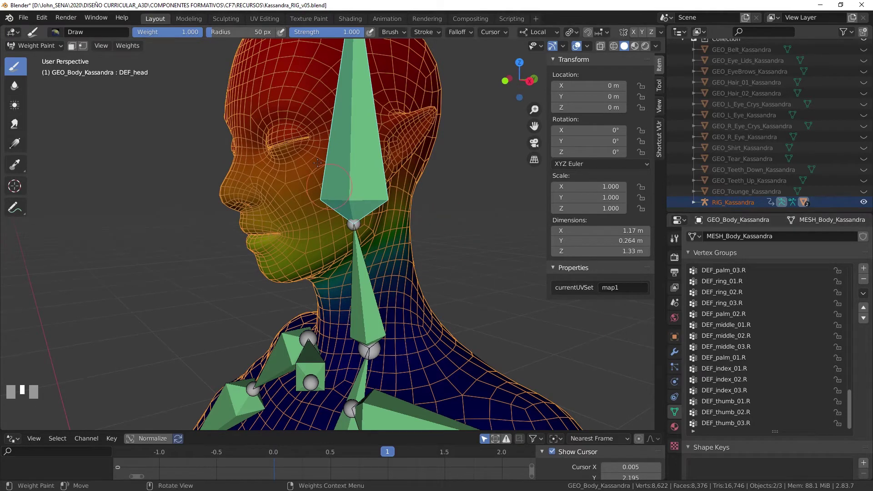
scroll(476, 234, "down", 3)
scroll(431, 232, "up", 3)
middle_click_drag(430, 232, 414, 218)
middle_click_drag(414, 218, 404, 207, "shift")
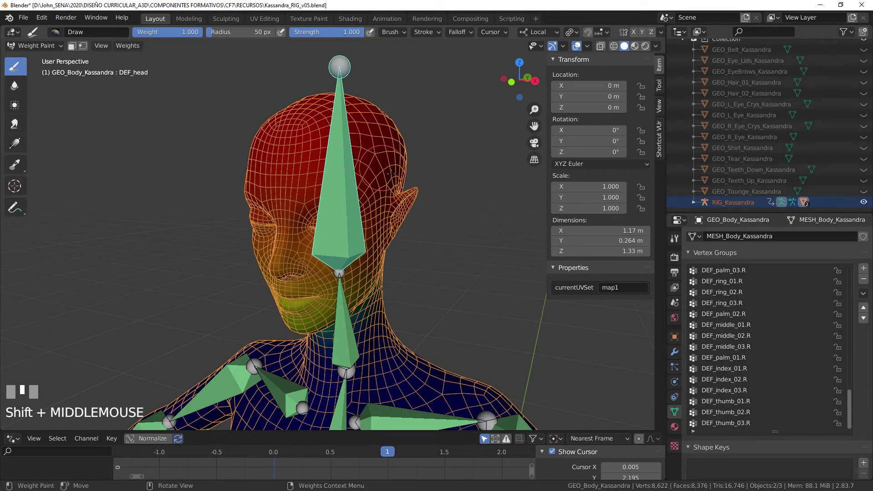
- Inspect the DEF_head weights around the jaw, ear and neck from front and three-quarter views
scroll(400, 173, "down", 2)
middle_click_drag(409, 172, 437, 203)
scroll(418, 172, "up", 3)
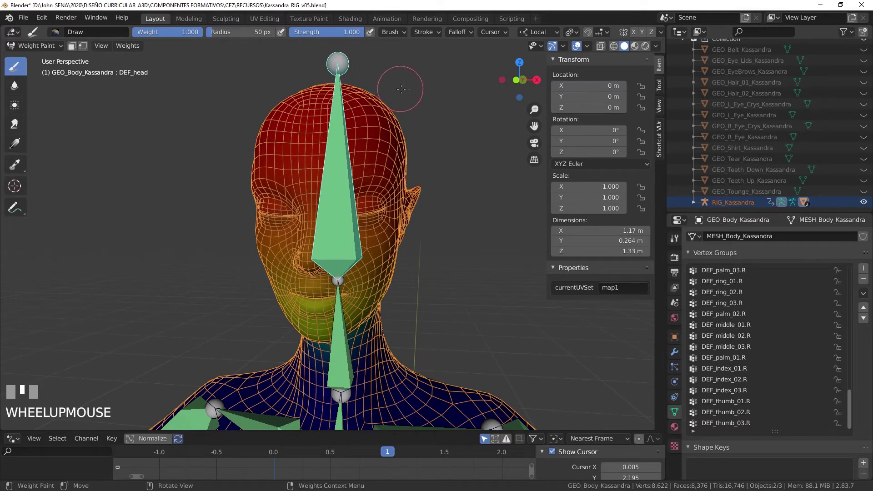
scroll(416, 302, "down", 2)
middle_click_drag(415, 302, 366, 161, "shift")
scroll(345, 152, "up", 2)
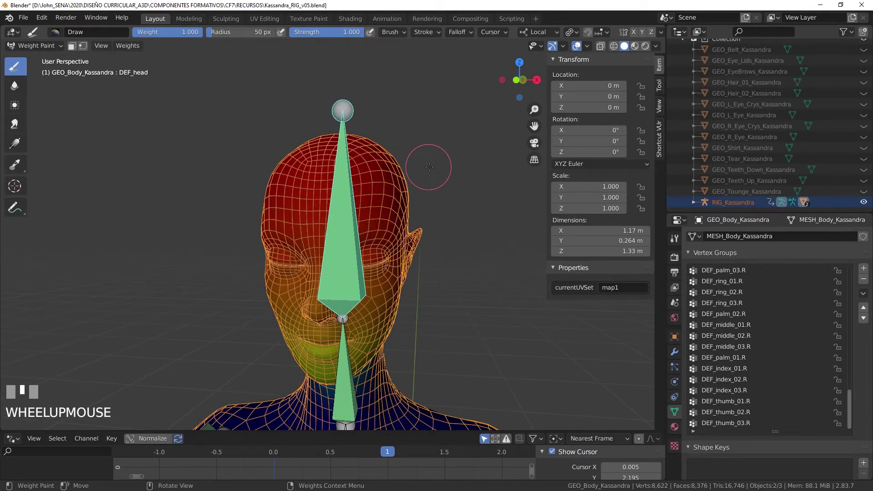
middle_click_drag(432, 169, 390, 113)
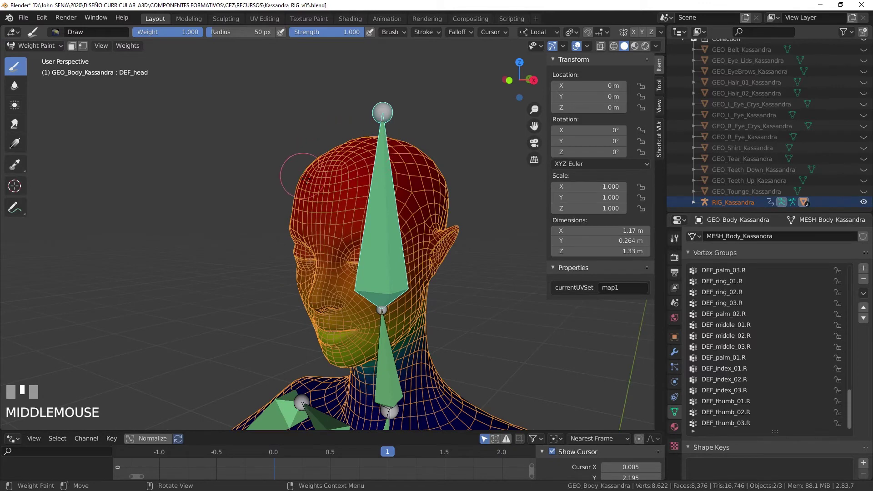
middle_click_drag(476, 217, 467, 179, "shift")
middle_click_drag(467, 233, 393, 132)
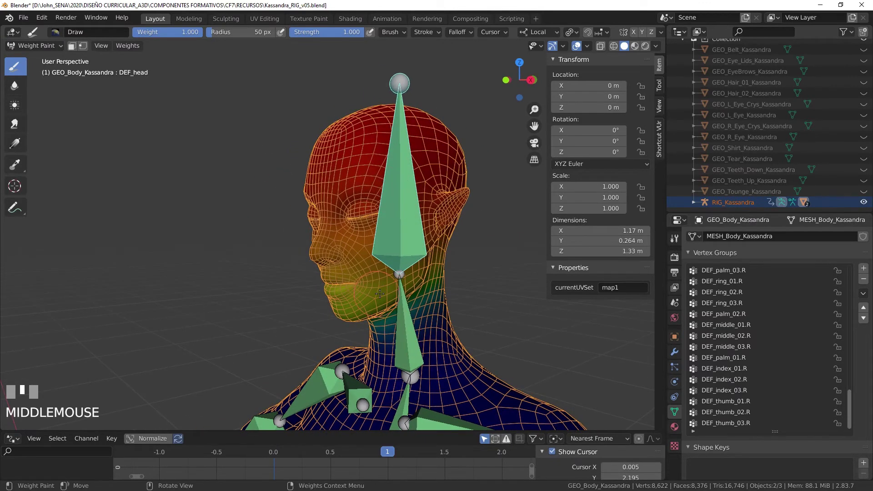
middle_click_drag(380, 294, 384, 234, "shift")
scroll(368, 199, "up", 2)
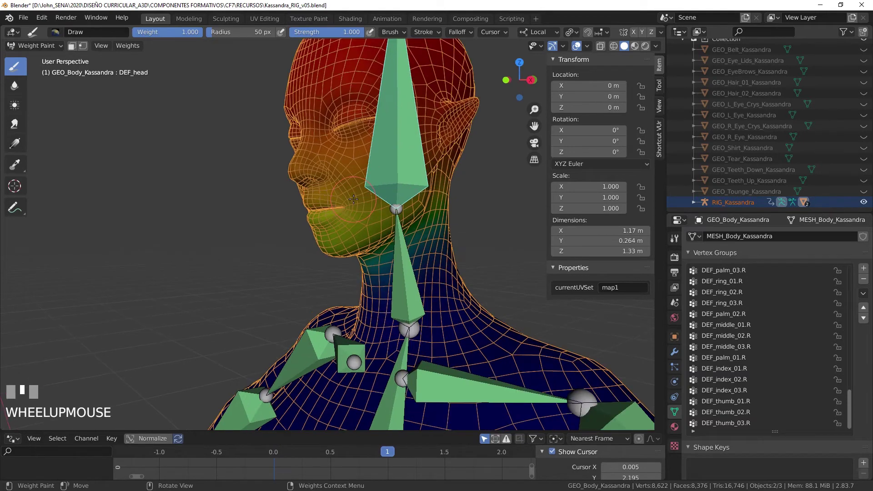
scroll(391, 193, "down", 1)
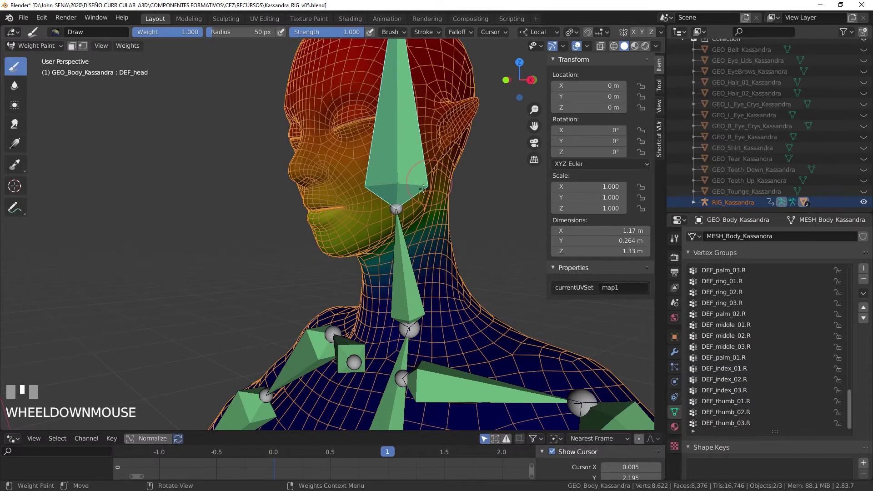
scroll(442, 212, "up", 1)
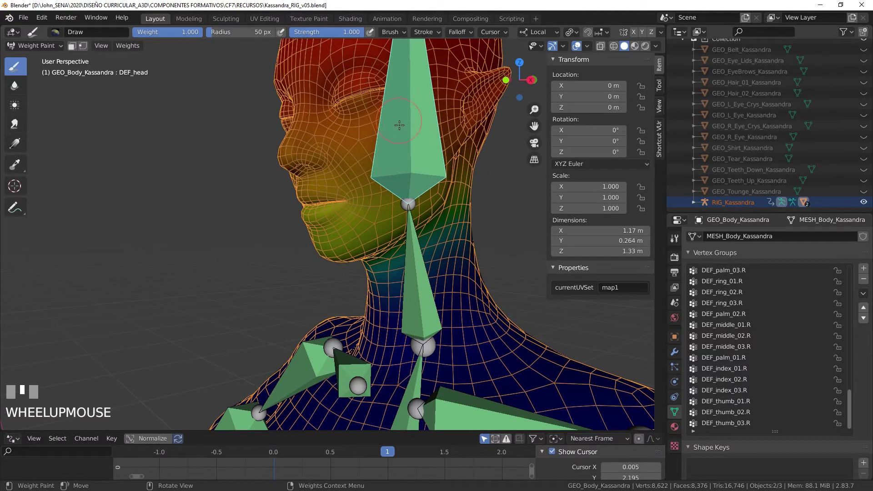
- Show the DEF_neck bone's weights on the body mesh
left_click(416, 284, "shift")
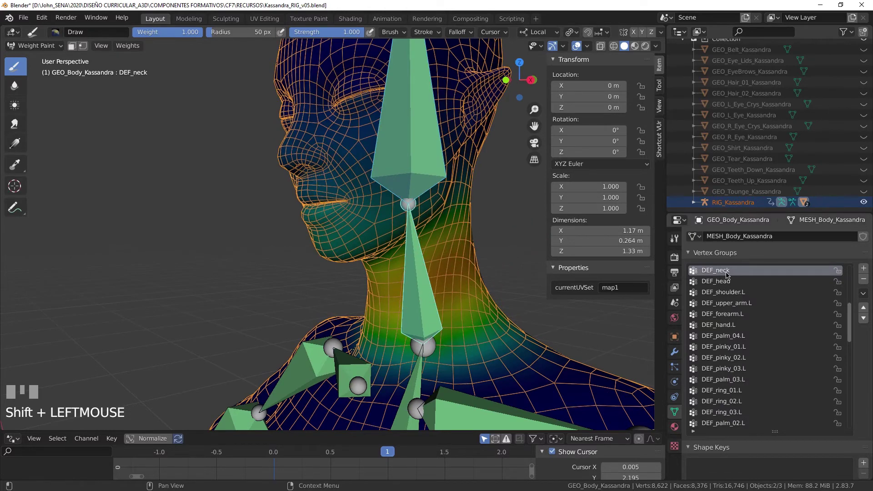
middle_click_drag(454, 227, 436, 220, "shift")
middle_click_drag(437, 221, 433, 295)
- Show the weights of the DEF_spine03 and DEF_shoulder.L bones on the torso and shoulder
left_click(397, 359, "shift")
scroll(412, 202, "down", 3)
left_click(379, 238, "shift")
scroll(384, 257, "down", 2)
scroll(365, 219, "up", 1)
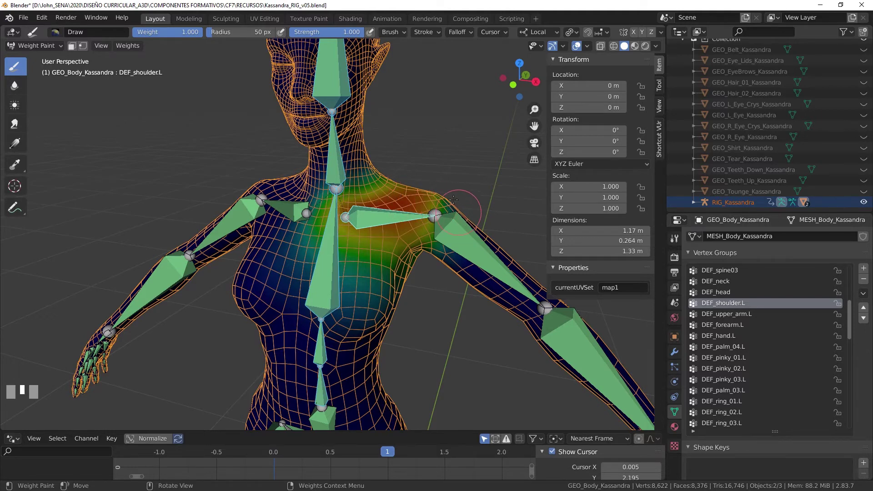
- Show the DEF_upper_arm.L weights and examine them between the shoulder and elbow
middle_click_drag(453, 200, 357, 193, "shift")
scroll(357, 192, "up", 2)
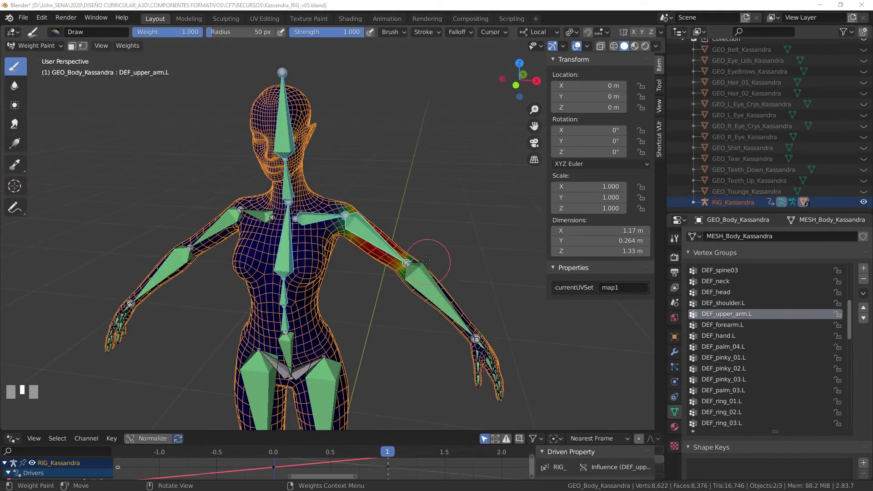
scroll(509, 255, "up", 3)
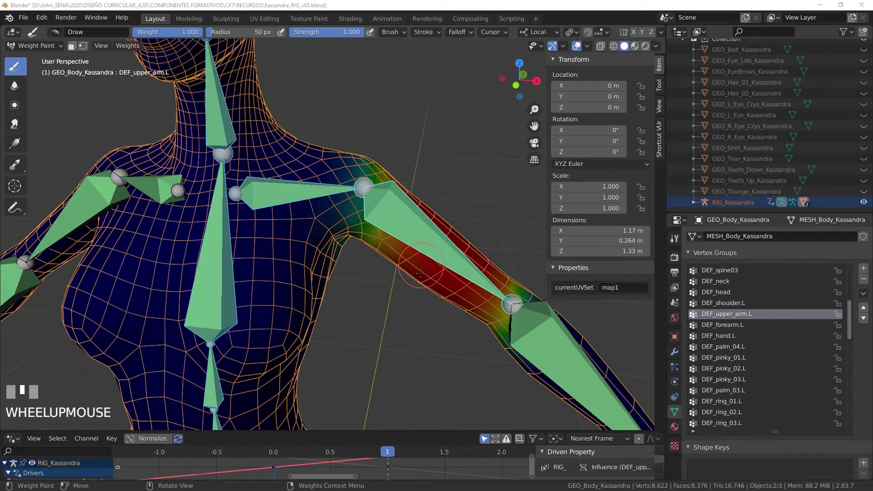
scroll(509, 255, "down", 2)
middle_click_drag(463, 227, 400, 254)
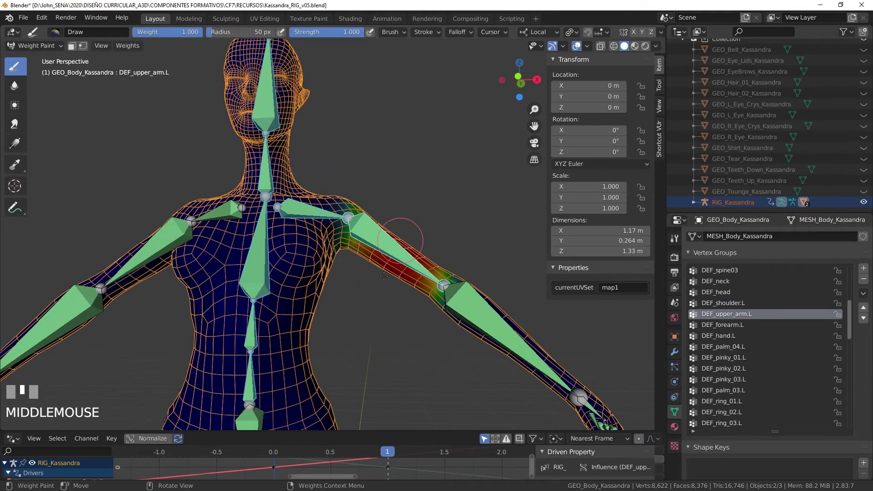
- Leave Weight Paint, put RIG_Kassandra in Pose Mode and select the DEF_upper_arm.L bone
middle_click_drag(362, 350, 249, 323, "shift")
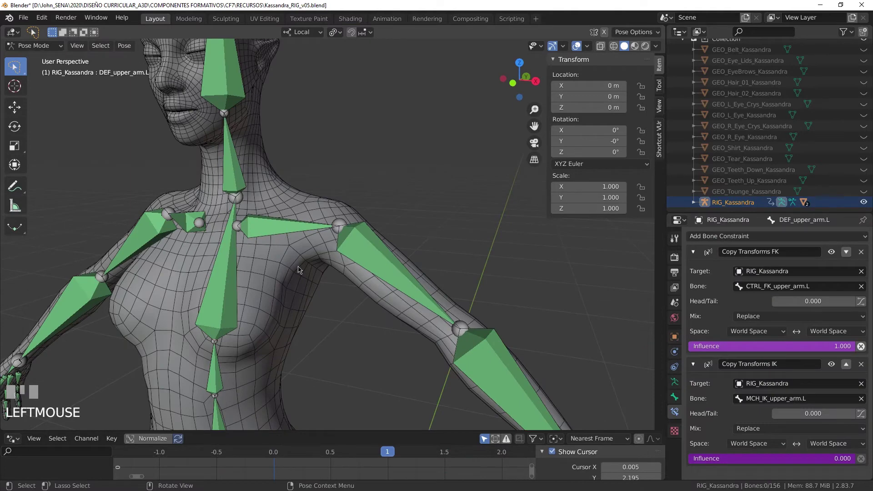
left_click(388, 262)
middle_click_drag(387, 300, 389, 263, "shift")
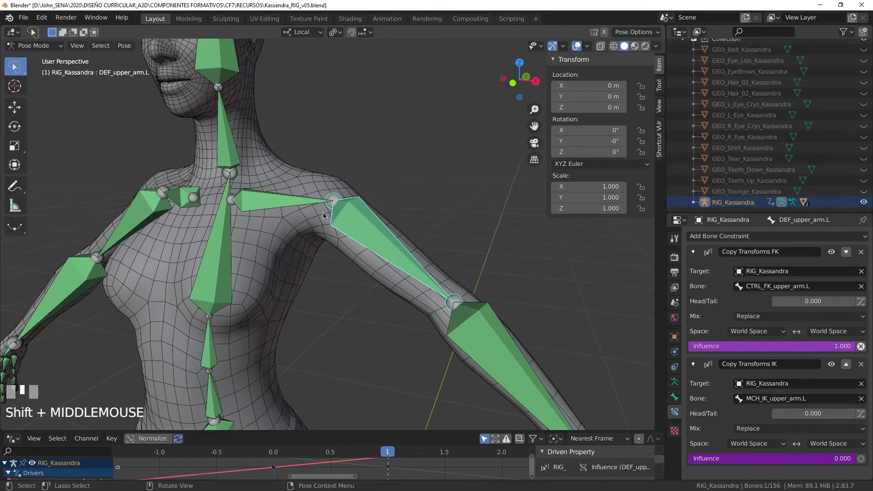
scroll(390, 299, "down", 4)
middle_click_drag(390, 298, 375, 286, "shift")
scroll(382, 282, "up", 3)
scroll(382, 282, "up", 1)
scroll(370, 249, "up", 1, "shift")
middle_click_drag(370, 249, 380, 244, "shift")
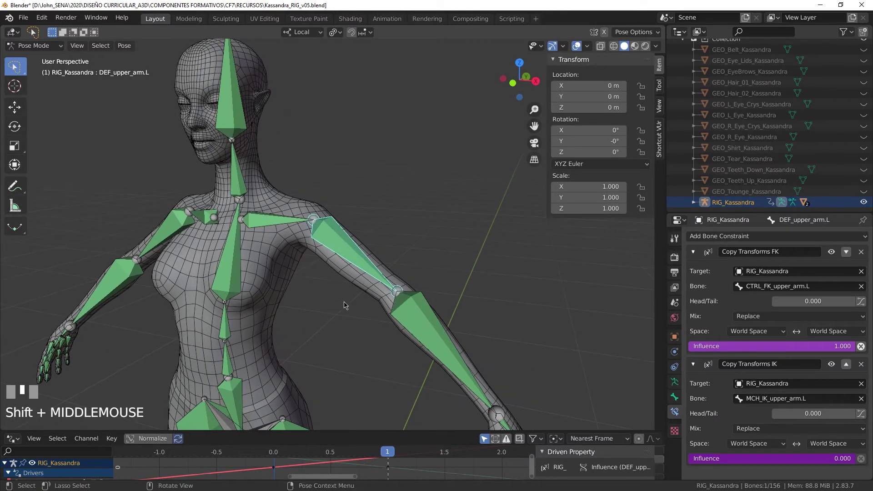
scroll(380, 243, "up", 2)
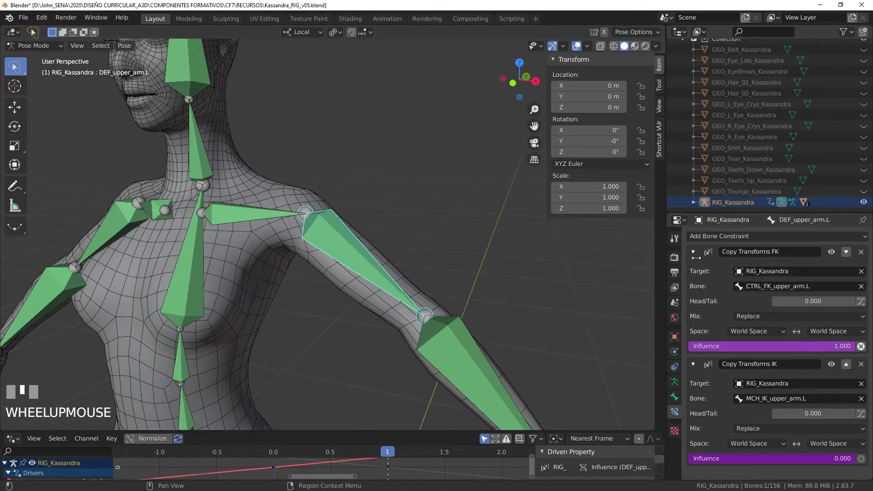
- Turn off the Copy Transforms FK and Copy Transforms IK constraints on DEF_upper_arm.L and DEF_forearm.L
left_click(377, 251)
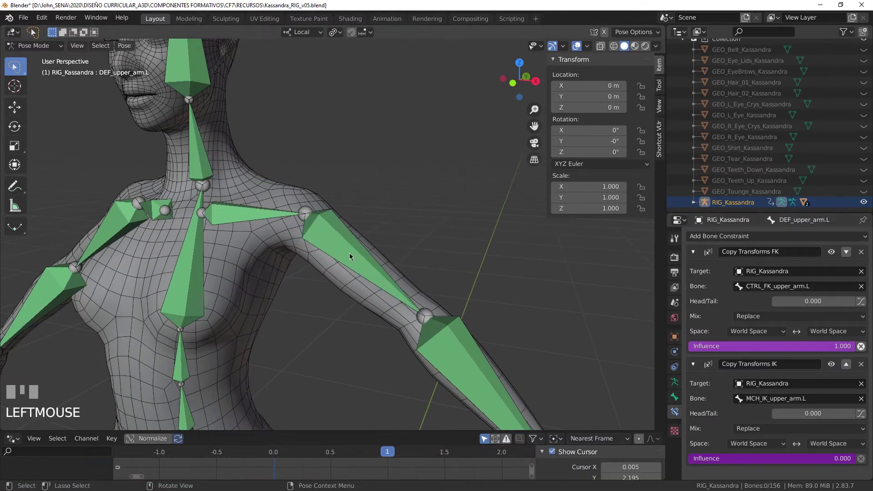
left_click(350, 254)
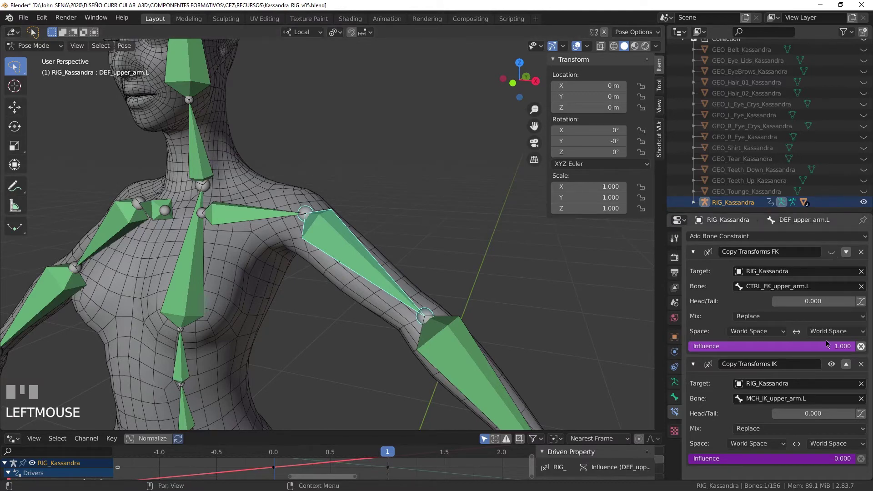
scroll(833, 378, "down", 1)
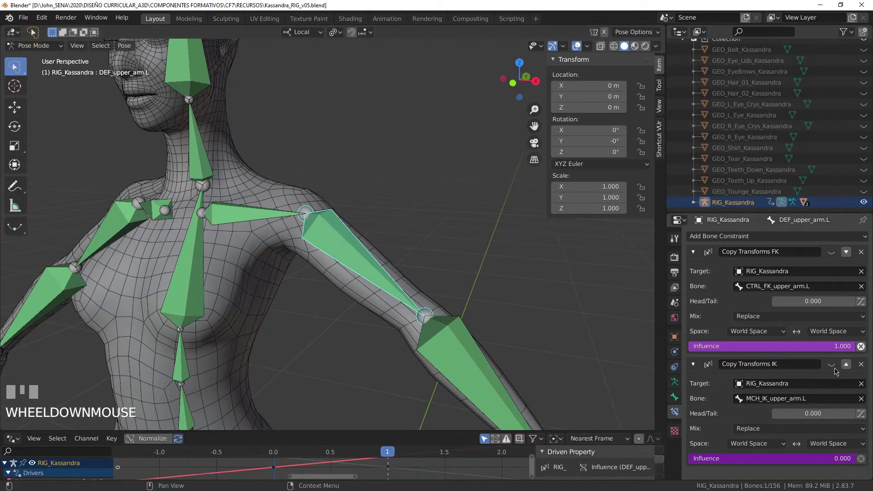
left_click(468, 351)
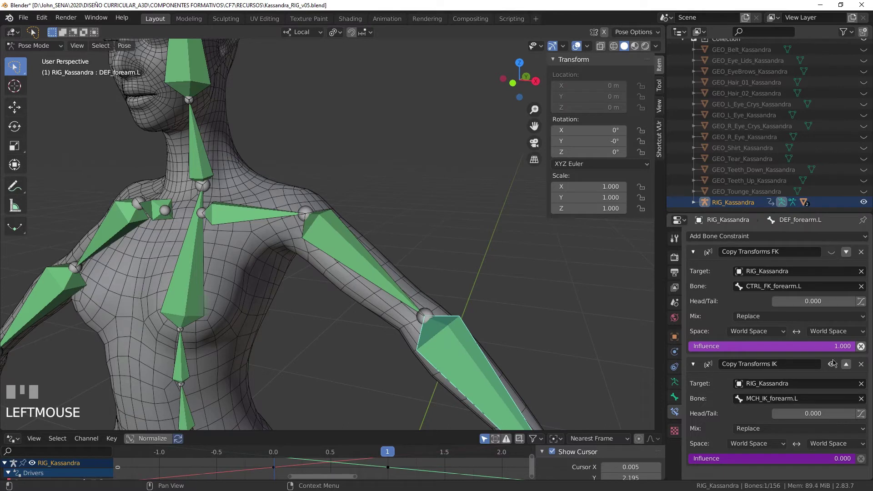
left_click(415, 210)
- Select DEF_upper_arm.L and show the rotation gizmo on it
left_click(373, 268)
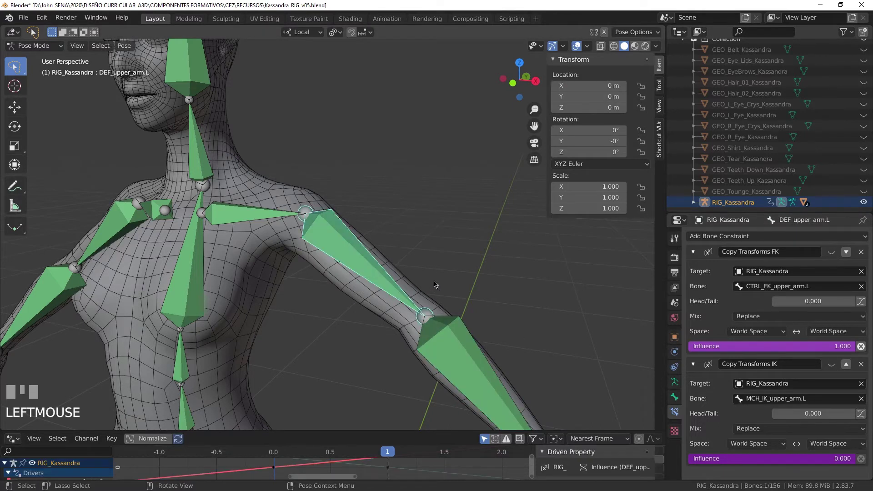
key("alt+space")
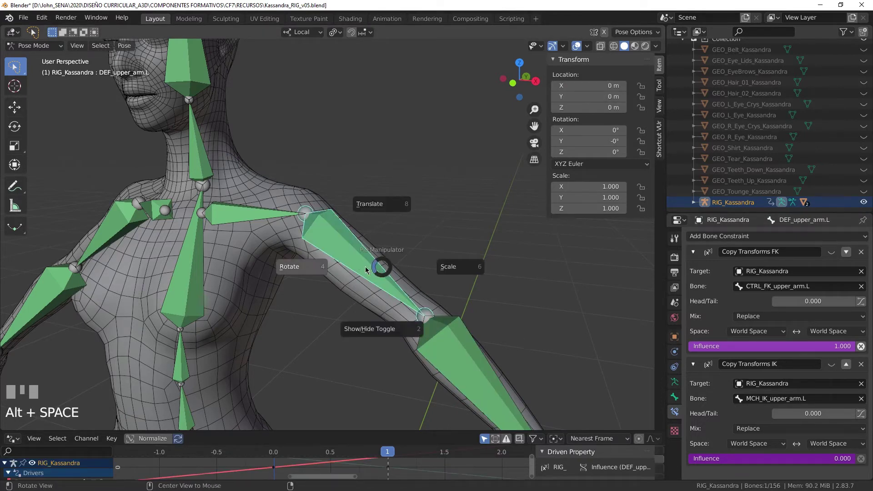
left_click(303, 272)
- Try raising DEF_upper_arm.L by about 48.4° around its local X axis and undo the rotation
left_click_drag(320, 242, 305, 233)
key("ctrl+z")
left_click_drag(335, 184, 342, 180)
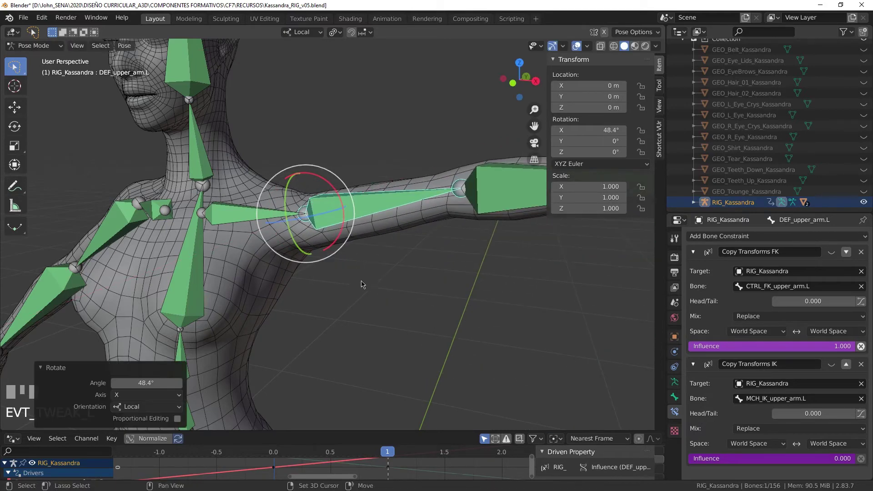
middle_click_drag(400, 300, 384, 232)
key("ctrl+z")
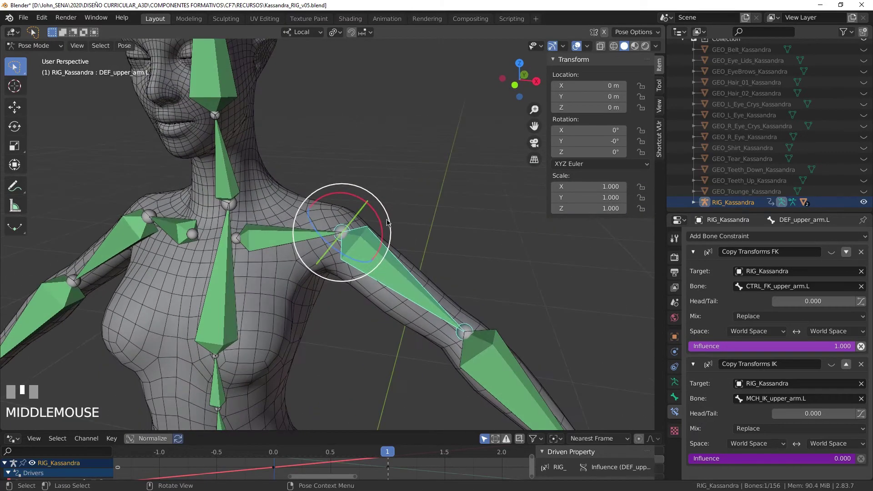
- Rotate DEF_upper_arm.L by about 37.1° around its local X axis and check the shoulder deformation
left_click(381, 228)
left_click_drag(382, 228, 378, 203)
scroll(345, 205, "up", 2)
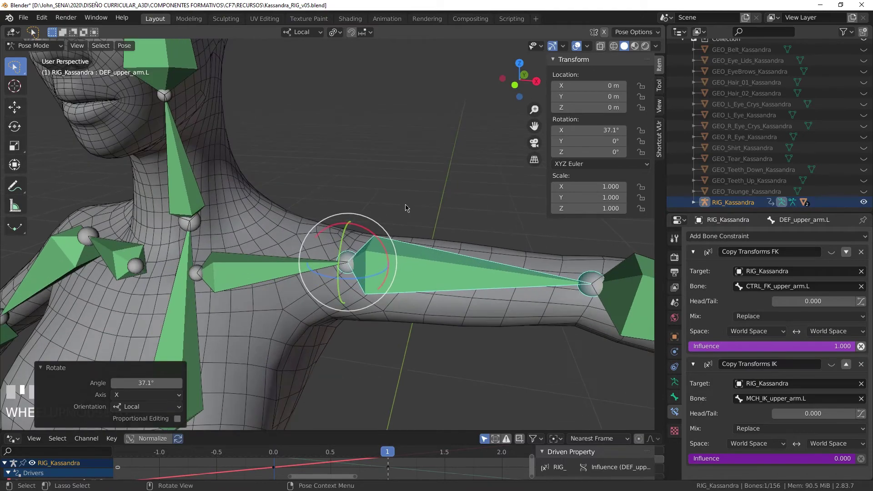
middle_click_drag(345, 204, 324, 213)
scroll(312, 275, "down", 2)
middle_click_drag(312, 275, 327, 255)
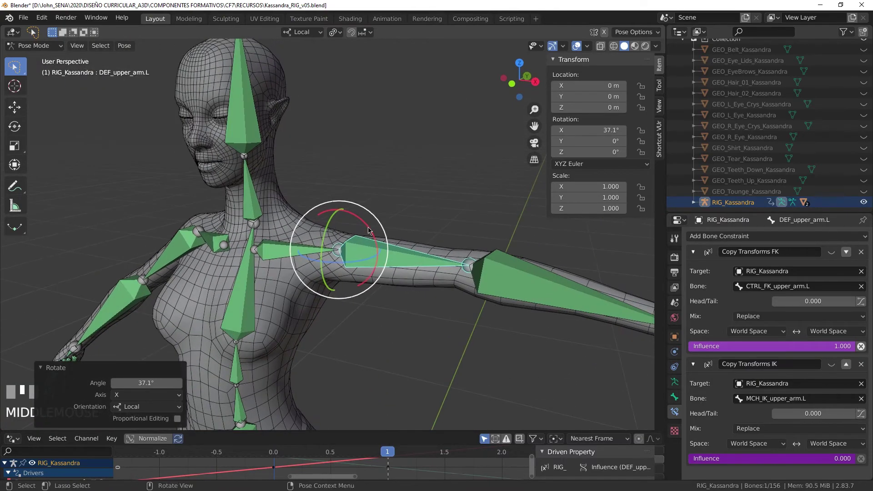
- Lower DEF_upper_arm.L to an X rotation of about -47.7° and check the shoulder and armpit deformation
left_click_drag(376, 261, 334, 230)
scroll(397, 182, "up", 2)
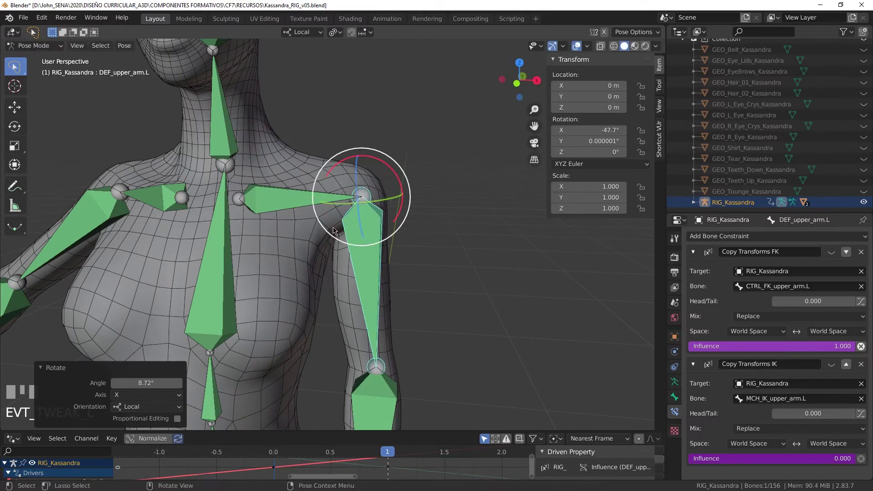
middle_click_drag(335, 231, 559, 259)
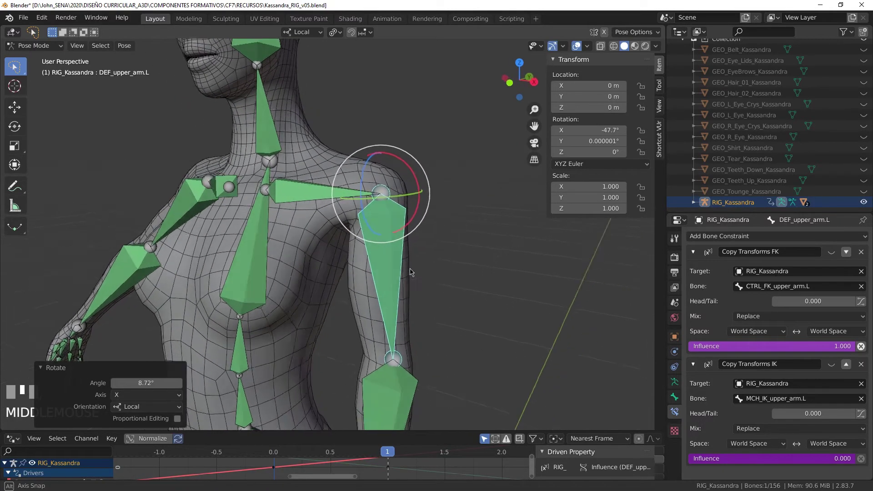
scroll(573, 262, "down", 1)
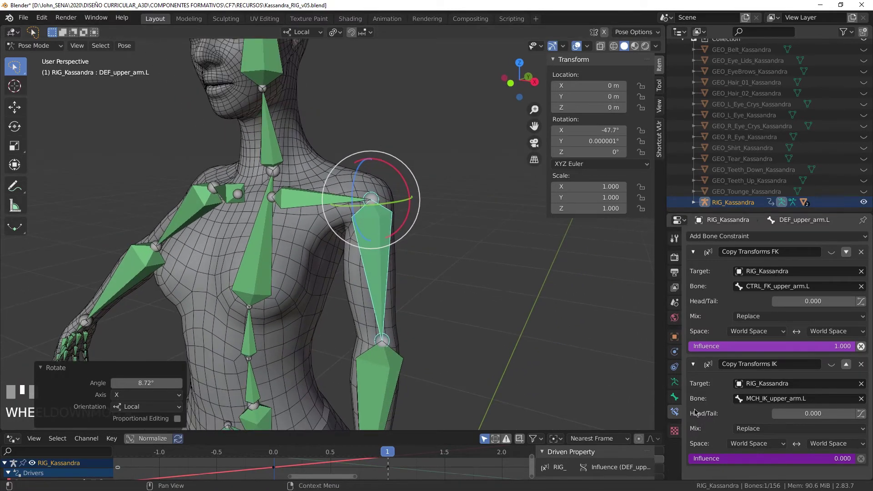
- Turn off the armature's In Front viewport display so the body mesh covers the bones
left_click(676, 382)
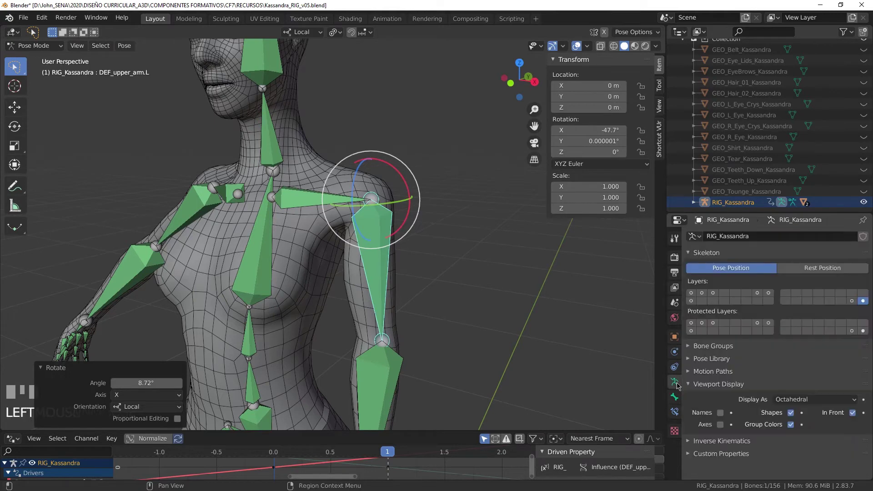
left_click(853, 413)
middle_click_drag(400, 195, 412, 180)
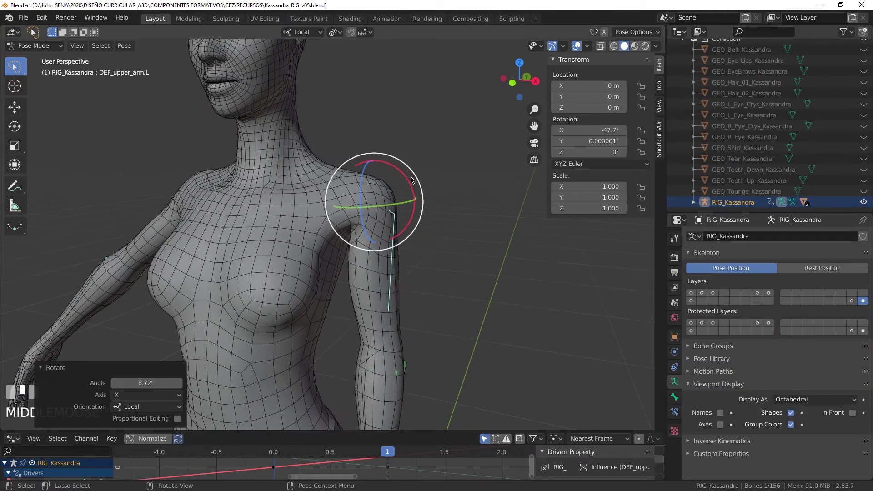
- Swing DEF_upper_arm.L around its local X axis, ending at about -46.8°, and undo the last rotations
mouse_move(411, 179)
left_mouse_down()
mouse_move(395, 150)
mouse_move(400, 180)
left_mouse_up()
middle_click_drag(400, 180, 399, 182)
left_click_drag(399, 182, 405, 187)
scroll(445, 298, "down", 2)
middle_click_drag(445, 298, 474, 256, "shift")
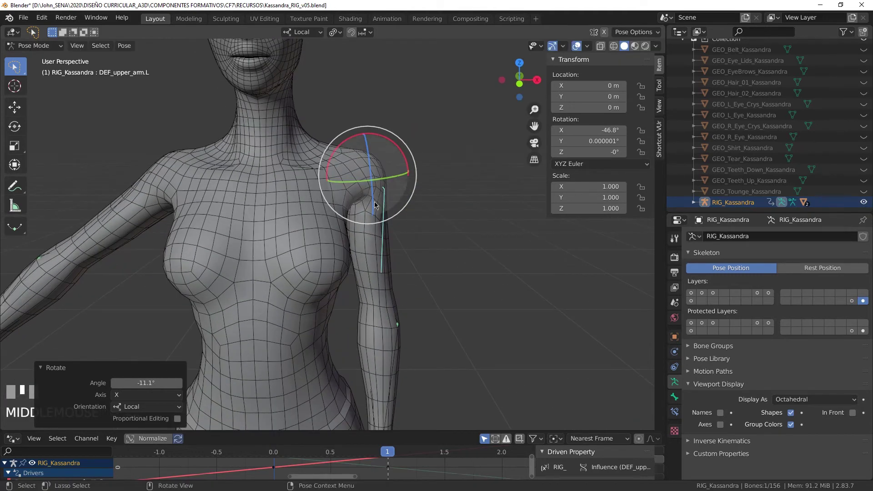
key("ctrl+z")
key("ctrl+z")
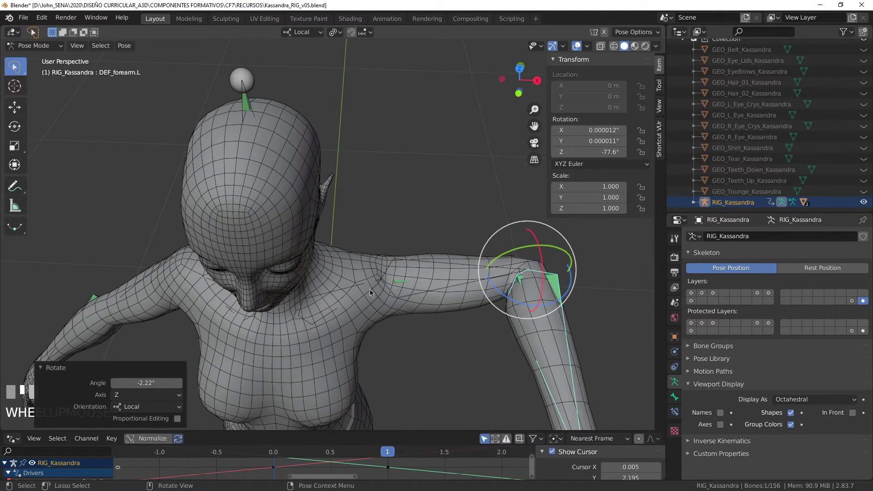
- Turn the armature's In Front display back on to show the bones over the mesh
middle_click_drag(370, 289, 377, 236)
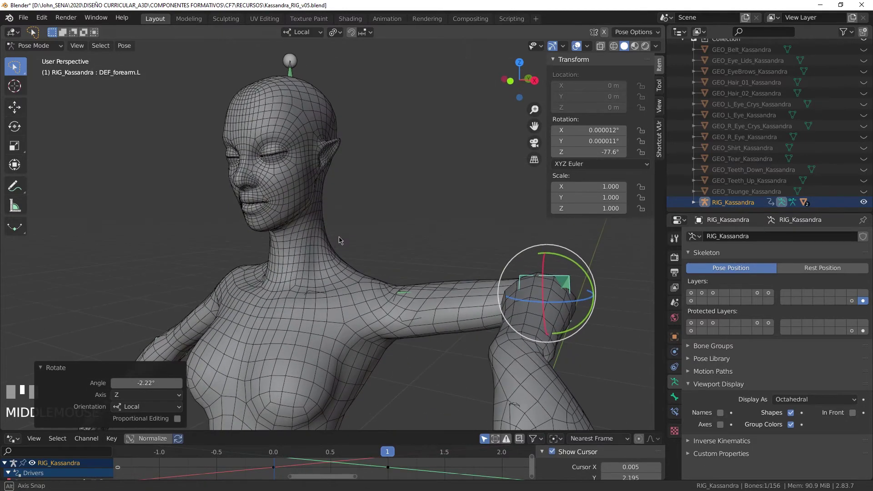
left_click(852, 412)
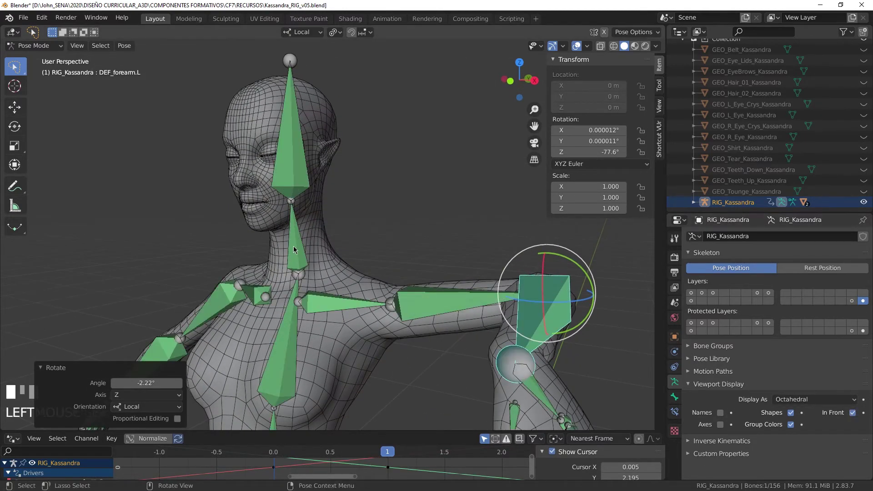
- Disable the Copy Transforms constraints on the DEF_neck and DEF_head bones
left_click(293, 249)
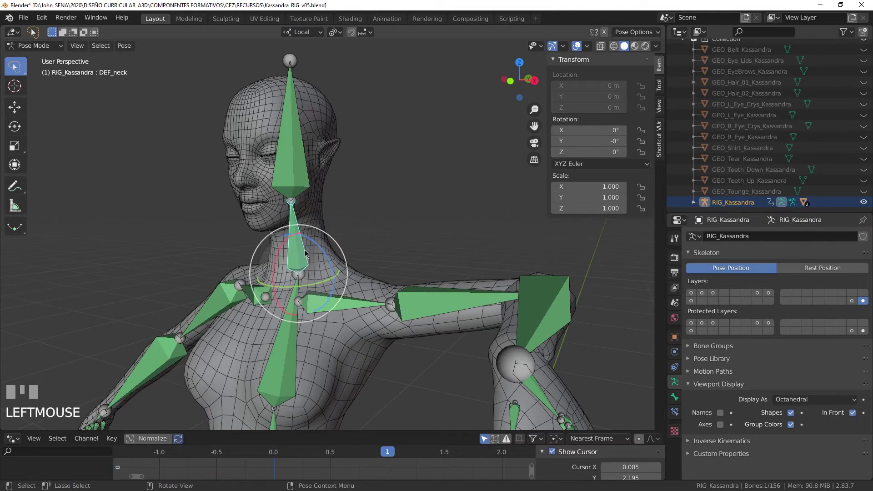
left_click(675, 412)
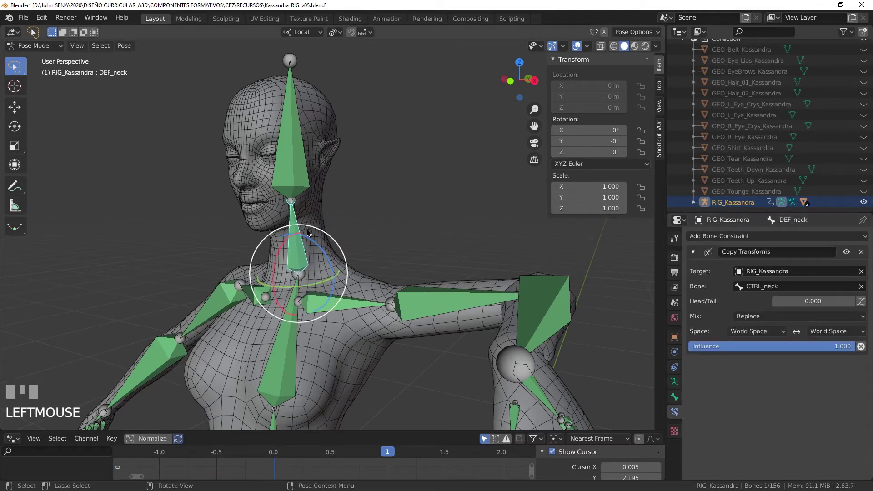
left_click(303, 178)
left_click(675, 397)
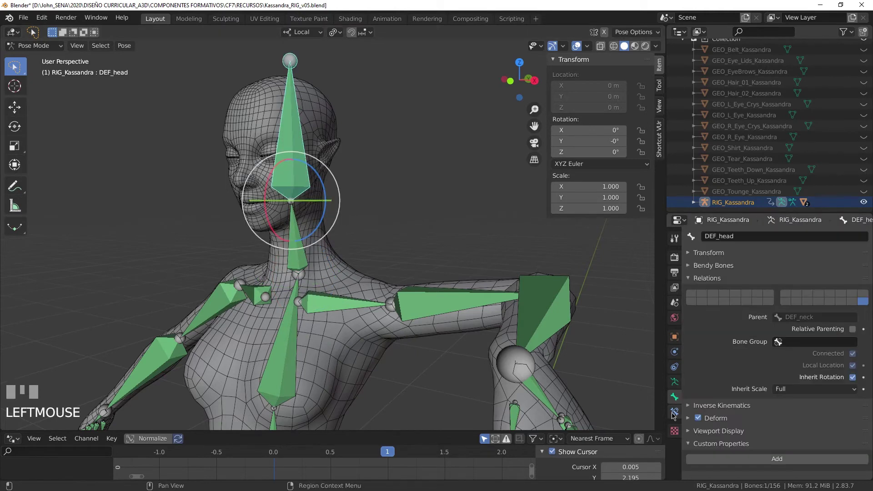
left_click(675, 411)
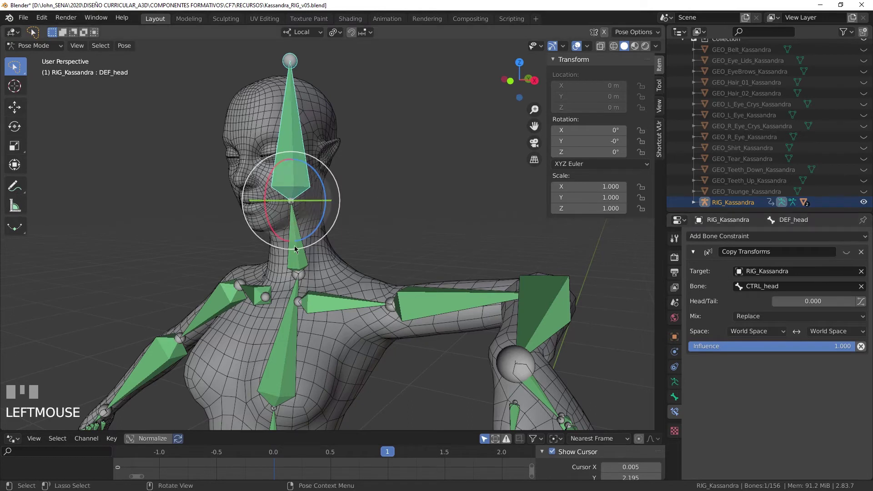
- Test-rotate the DEF_neck bone about its local X axis and undo the rotation
left_click(312, 264)
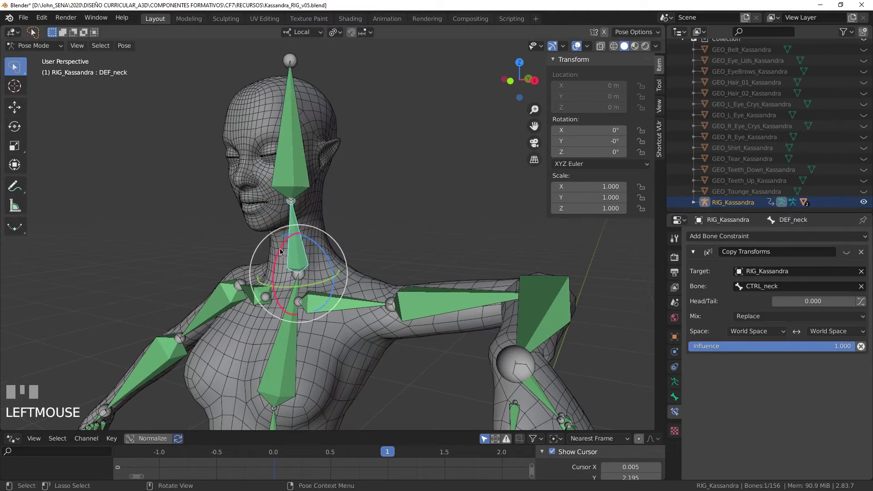
left_click_drag(280, 252, 275, 272)
key("ctrl+z")
- Tilt DEF_head back to about -31.1° in X, check the neck deformation from the side, and undo the test rotations
left_click(291, 168)
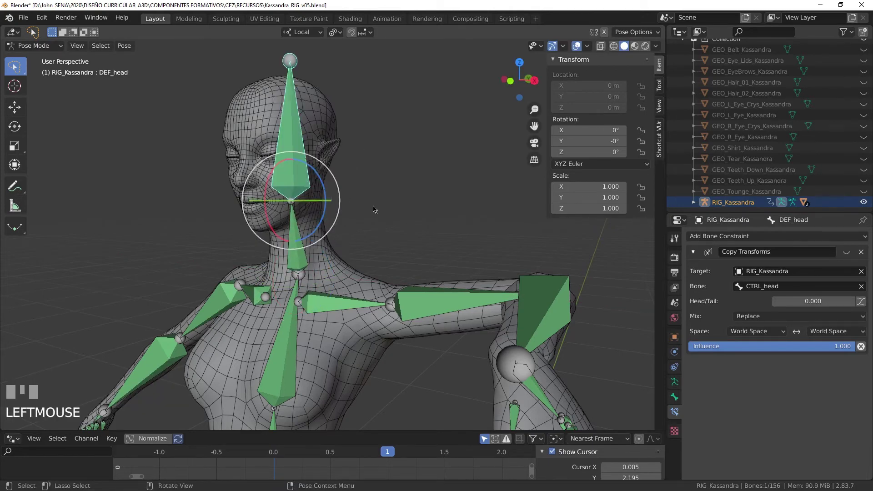
middle_click_drag(372, 209, 293, 168)
left_click_drag(293, 168, 309, 163)
middle_click_drag(389, 219, 310, 181, "shift")
scroll(434, 264, "up", 2)
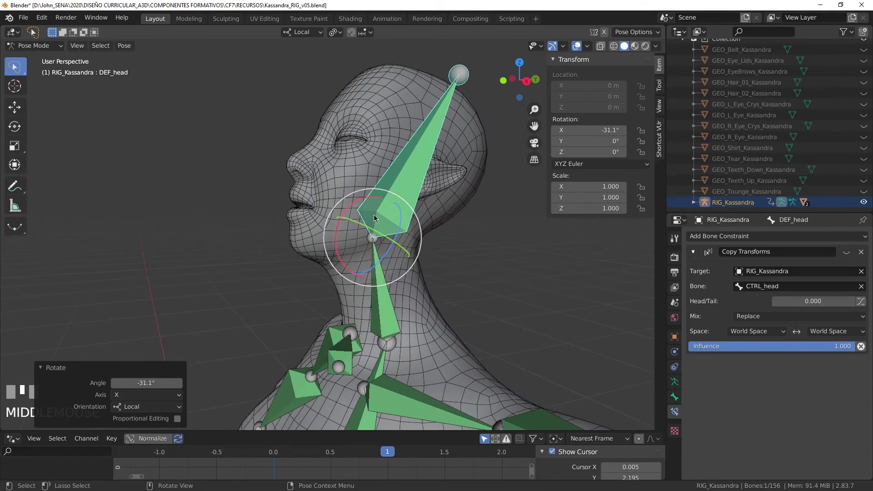
left_click_drag(359, 200, 390, 213)
key("ctrl+z")
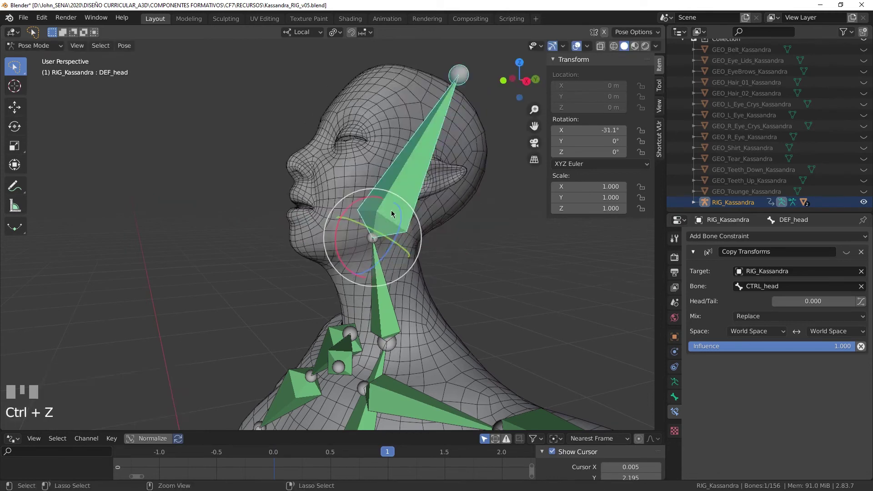
key("z")
scroll(457, 250, "down", 2)
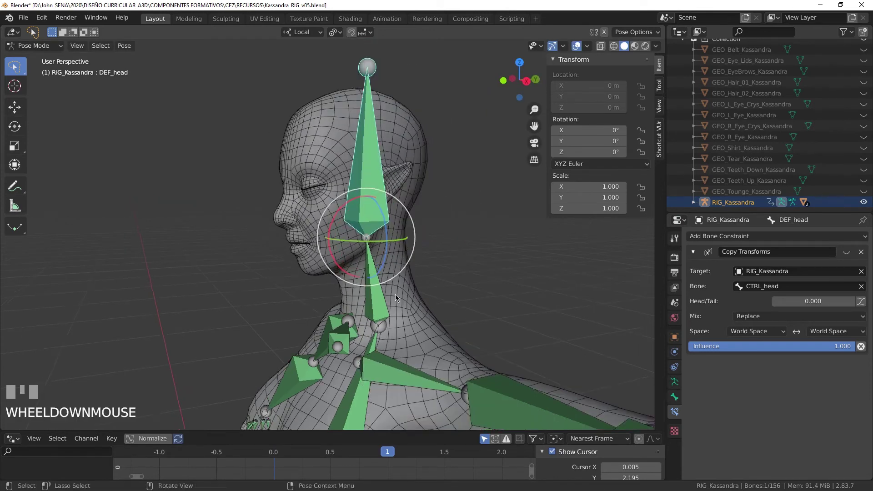
- Put GEO_Body_Kassandra into Weight Paint mode with the rig also selected
left_click(397, 298)
key("ctrl+Tab")
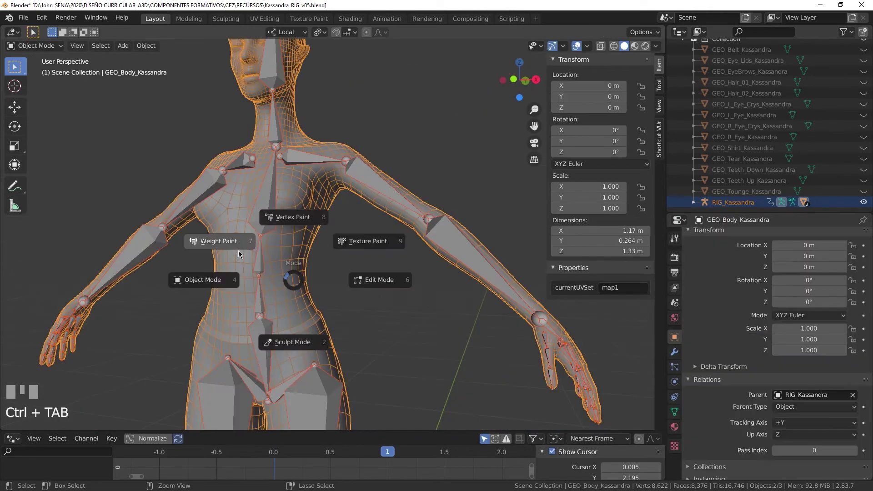
left_click(222, 241)
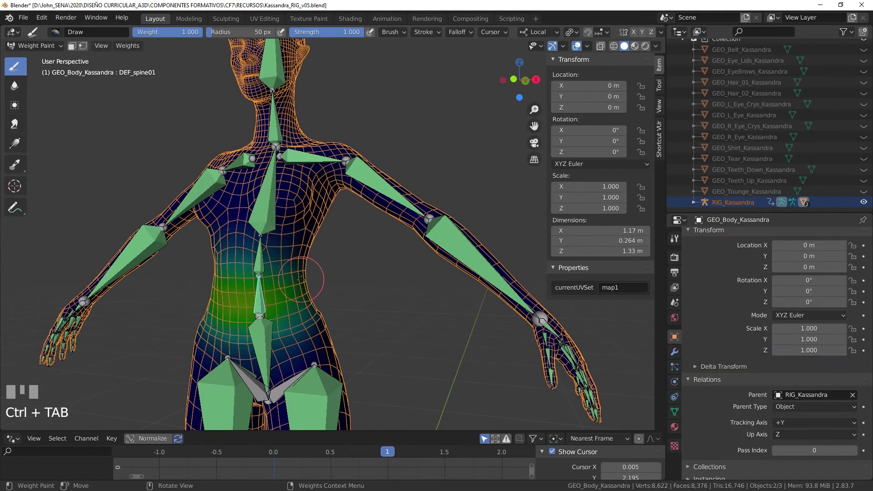
- Select DEF_spine02 and DEF_shoulder.L in turn to examine their weights on the torso and left shoulder
middle_click_drag(301, 279, 360, 253, "shift")
scroll(358, 255, "up", 1)
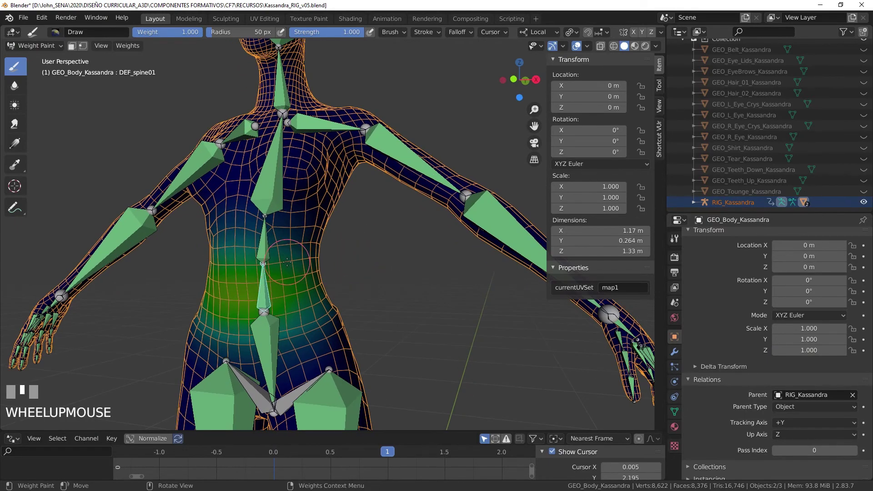
left_click(268, 248, "shift")
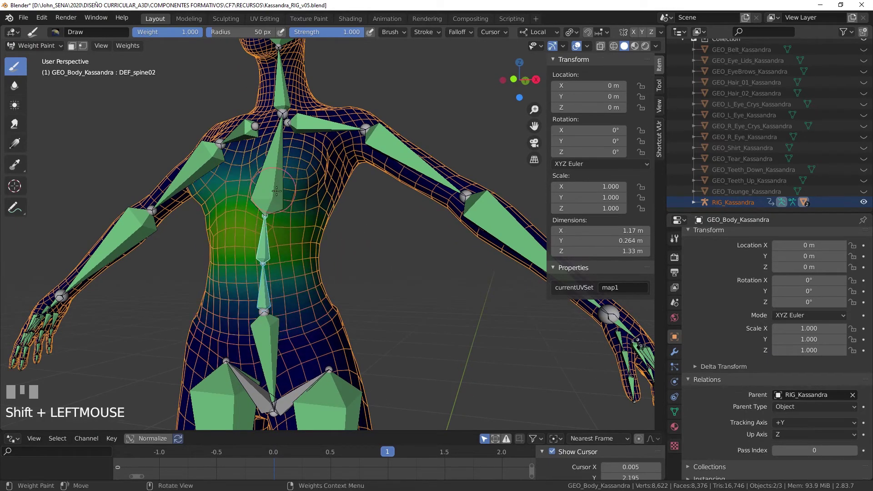
middle_click_drag(339, 240, 295, 228)
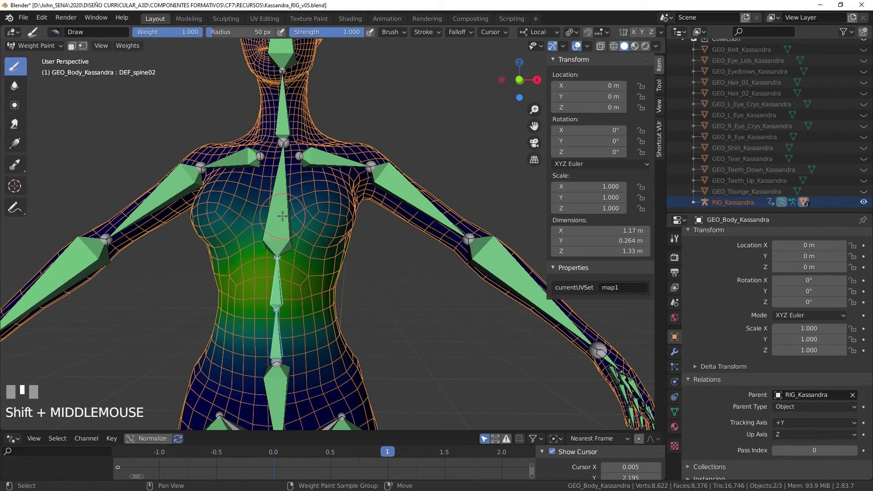
left_click(334, 160, "shift")
middle_click_drag(394, 283, 403, 304, "shift")
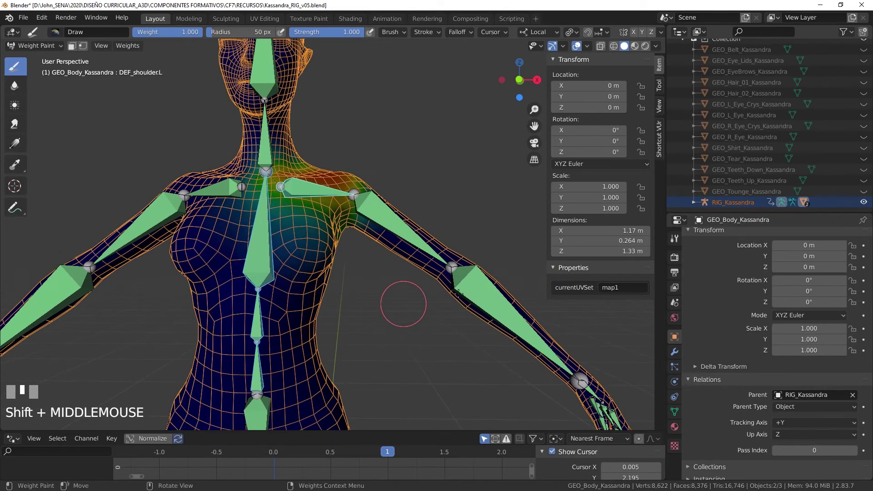
- Show the body mesh's vertex groups and select DEF_upper_arm.L to examine its weights along the left arm
left_click(675, 412)
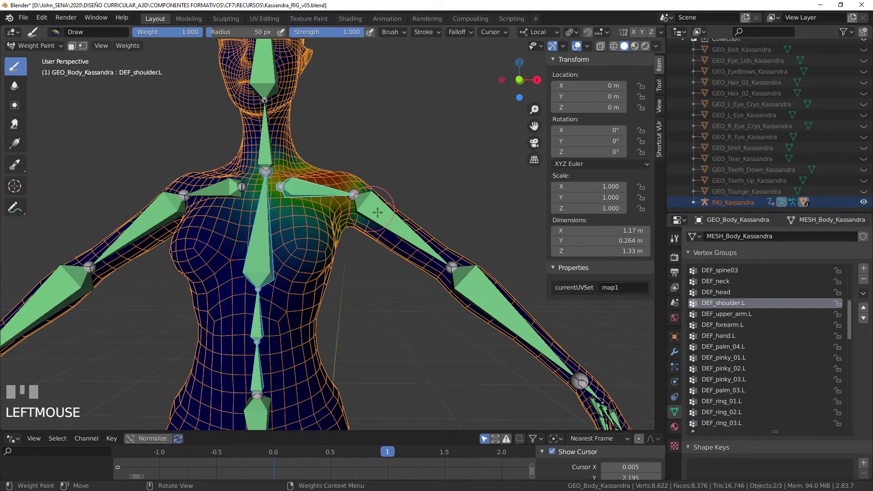
left_click(395, 223, "shift")
middle_click_drag(410, 311, 404, 300)
scroll(404, 299, "up", 1)
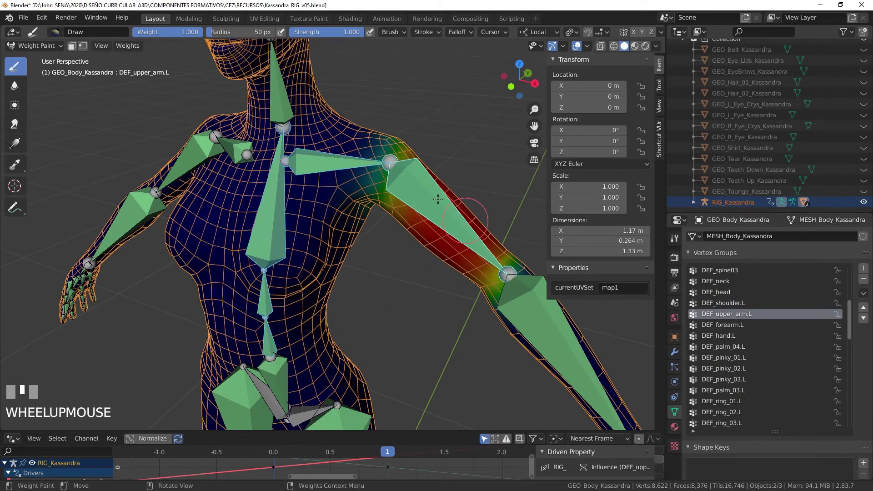
mouse_move(445, 246)
middle_mouse_down("shift")
mouse_move(397, 255)
mouse_move(415, 263)
middle_mouse_up("shift")
scroll(396, 255, "down", 2)
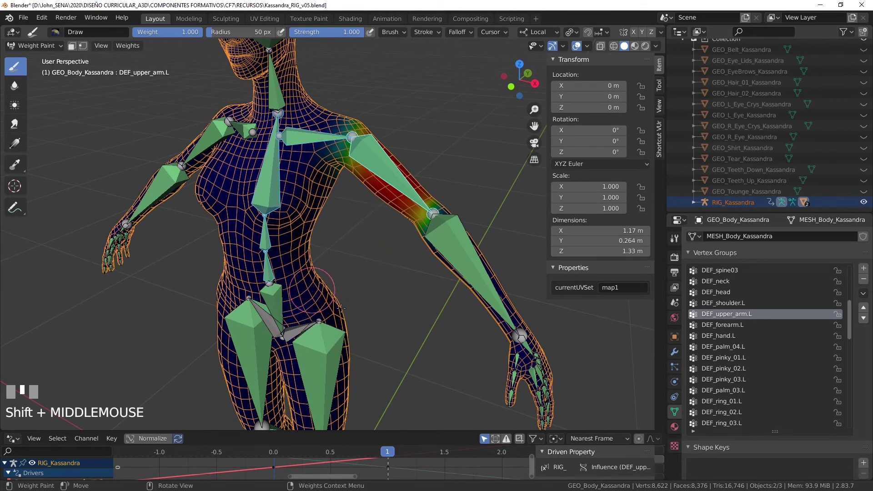
middle_click_drag(370, 253, 342, 288, "shift")
scroll(342, 288, "up", 1)
- Show the body's Armature modifier and return the mesh to Object Mode
left_click(674, 351)
key("ctrl+Tab")
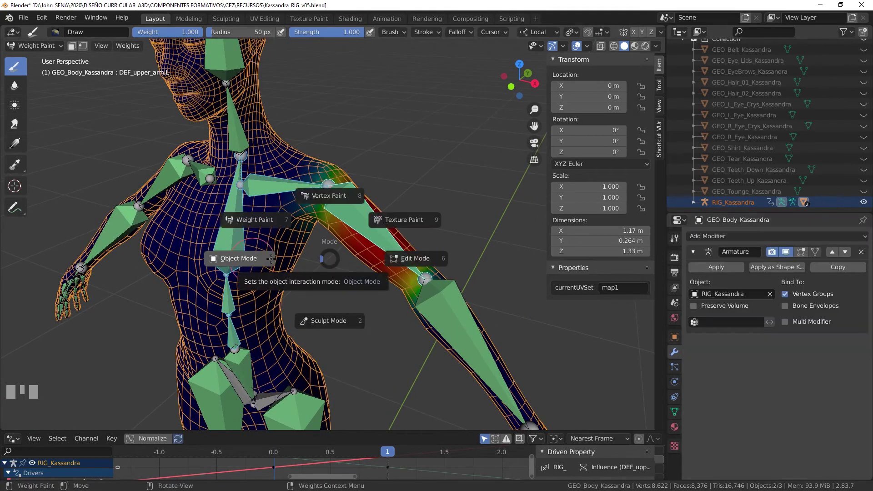
left_click(243, 258)
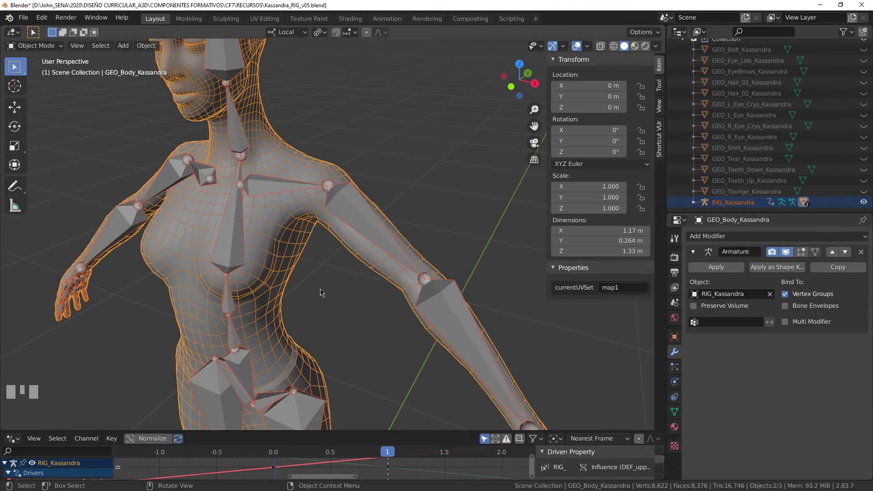
- Set the RIG_Kassandra armature's viewport display type to Stick
left_click(230, 264)
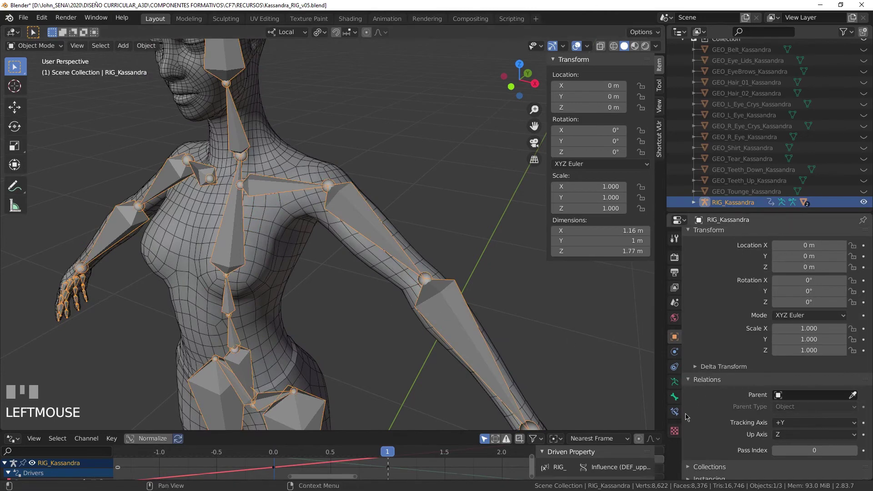
left_click(675, 383)
left_click(837, 399)
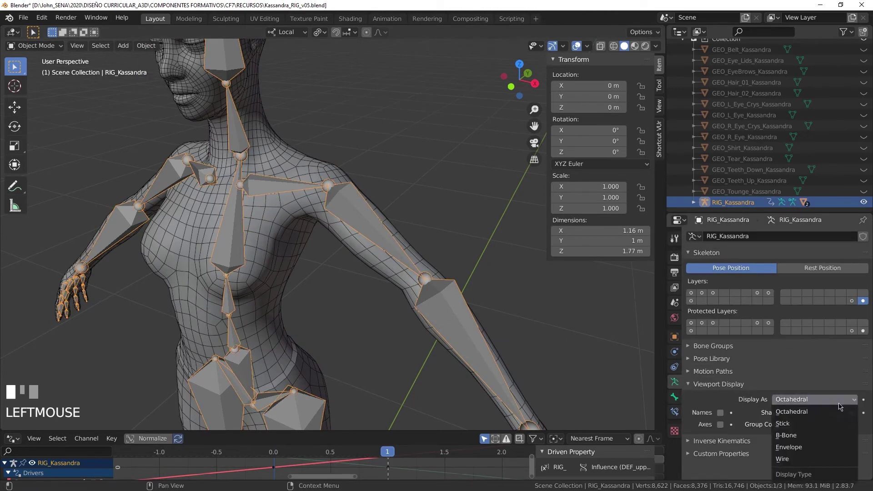
left_click(801, 425)
- Select the rig together with the body mesh as active object and enter Weight Paint mode
left_click(353, 202)
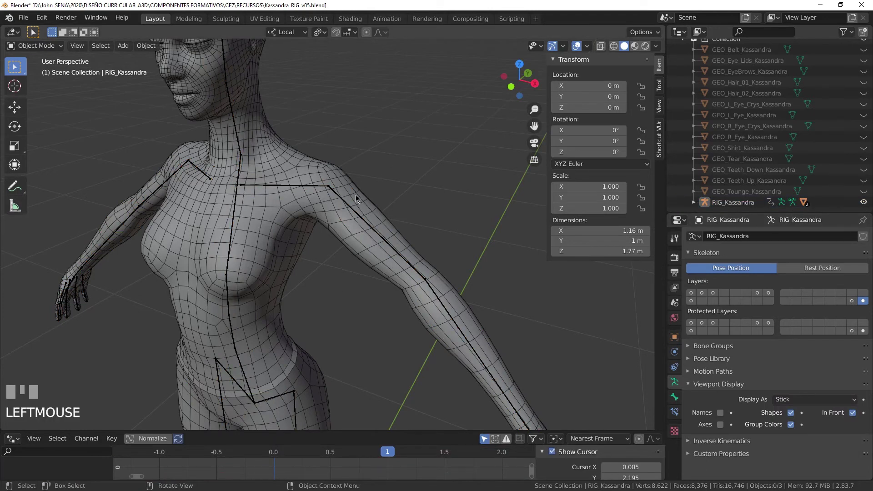
left_click(351, 213)
left_click(419, 200)
left_click(355, 227)
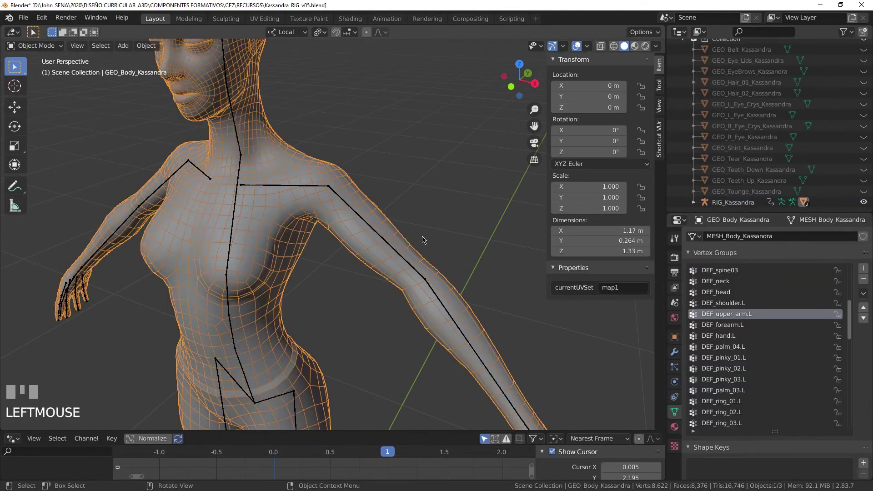
left_click(232, 339)
left_click(266, 336, "shift")
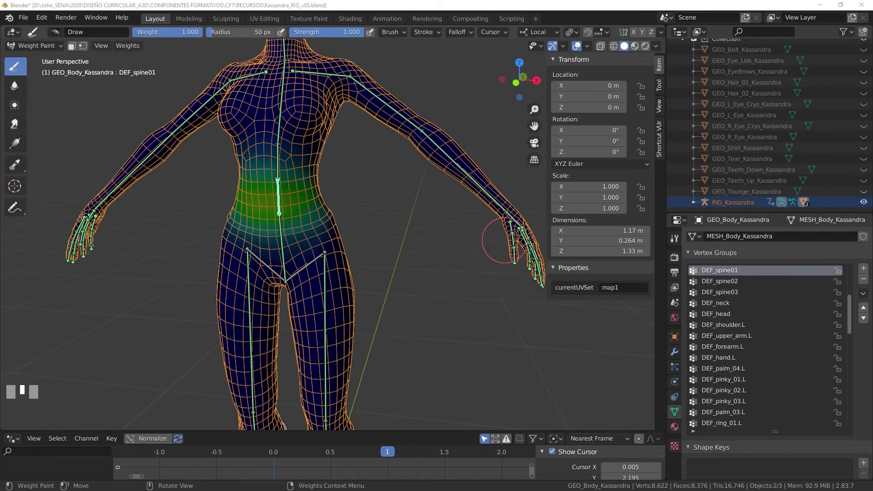
- Examine the DEF_spine01 weights around the waist and hips with the stick bones shown over the mesh
middle_click_drag(503, 240, 400, 291)
scroll(383, 303, "up", 2)
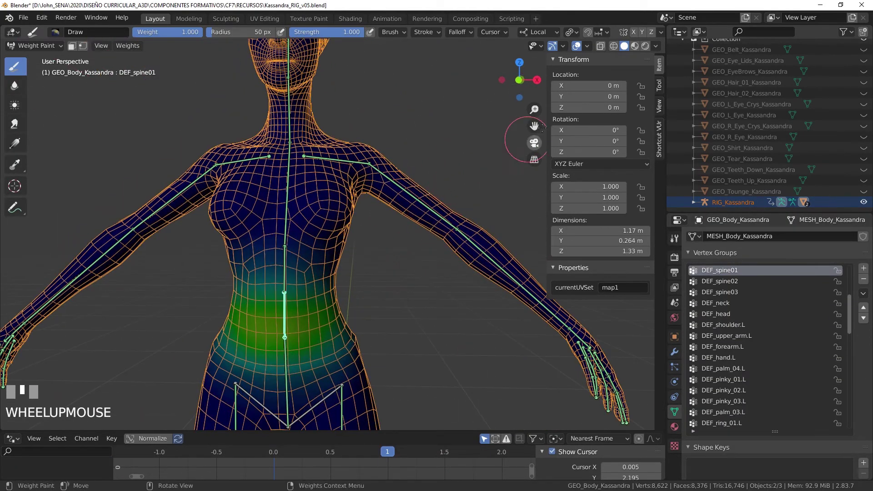
left_click(588, 46)
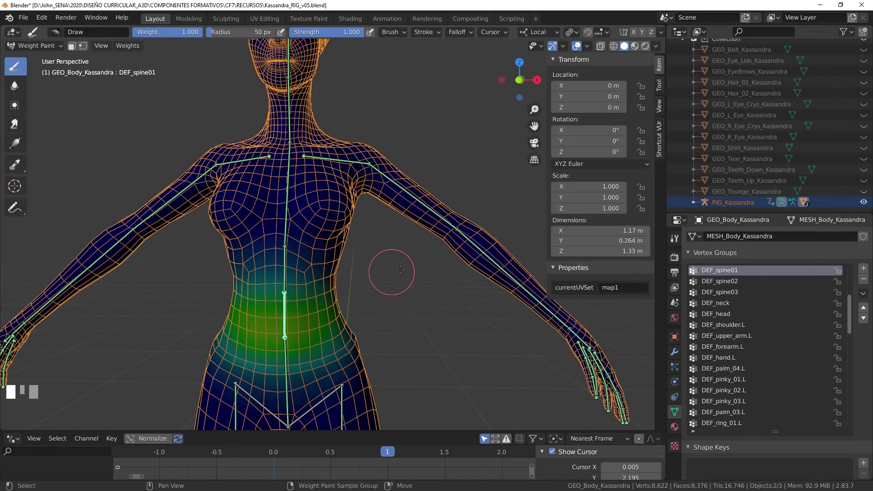
middle_click_drag(391, 272, 448, 199, "shift")
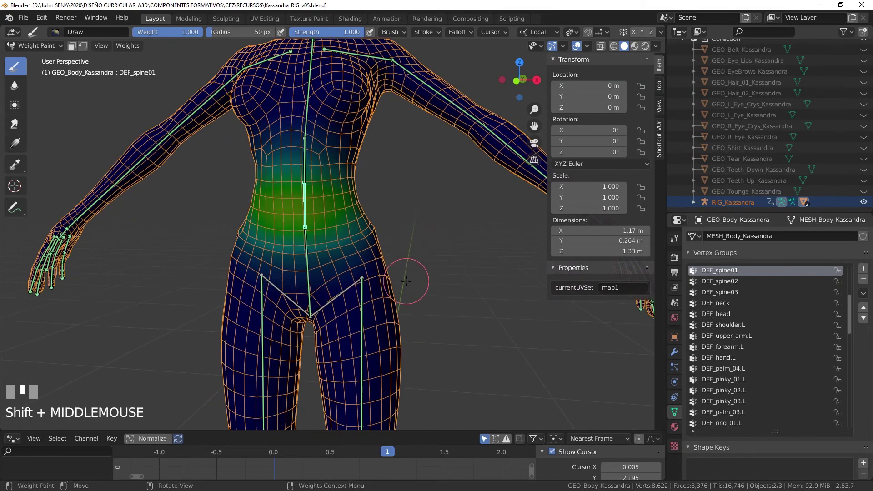
scroll(409, 273, "down", 3)
scroll(438, 308, "up", 3)
middle_click_drag(439, 307, 329, 285, "shift")
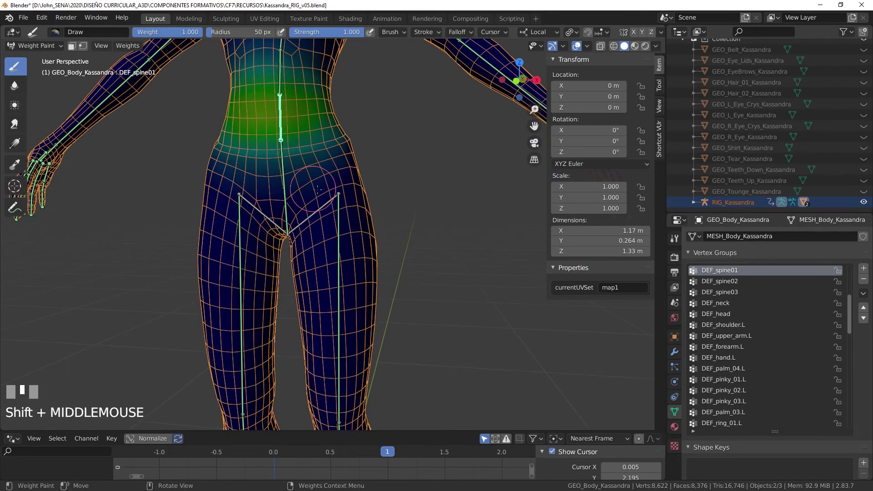
scroll(383, 162, "up", 2)
middle_click_drag(383, 161, 396, 222, "shift")
scroll(424, 214, "up", 2)
scroll(399, 238, "down", 2)
scroll(421, 237, "down", 2)
scroll(409, 255, "up", 3)
scroll(425, 291, "down", 3)
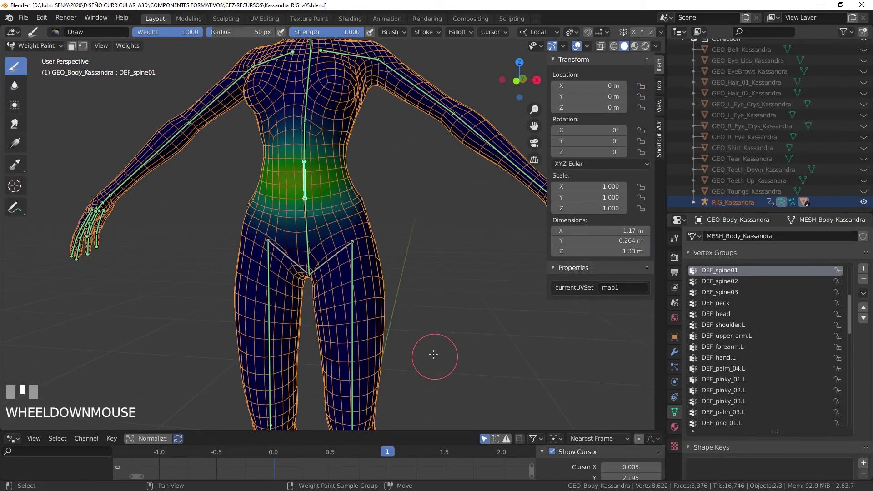
- Try a Draw brush stroke at weight 1.000 for DEF_spine01 on the upper left thigh and undo it
middle_click_drag(433, 355, 418, 322, "shift")
scroll(359, 170, "up", 4)
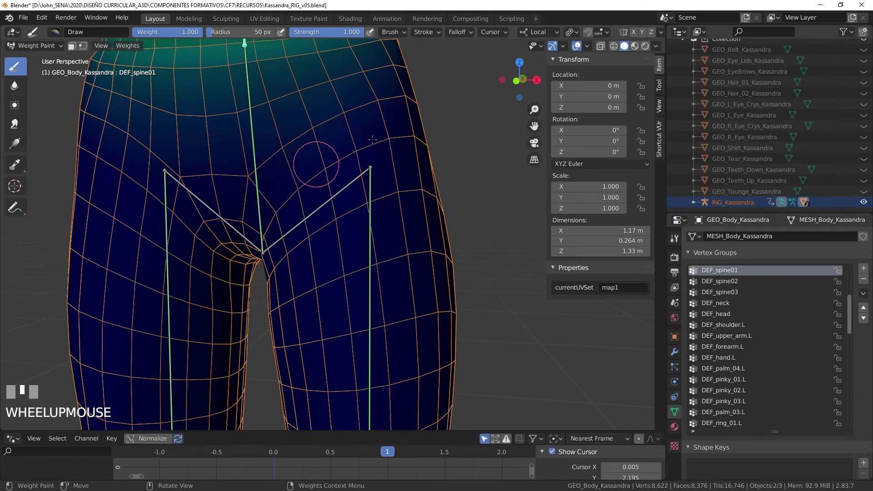
left_click_drag(366, 175, 369, 214)
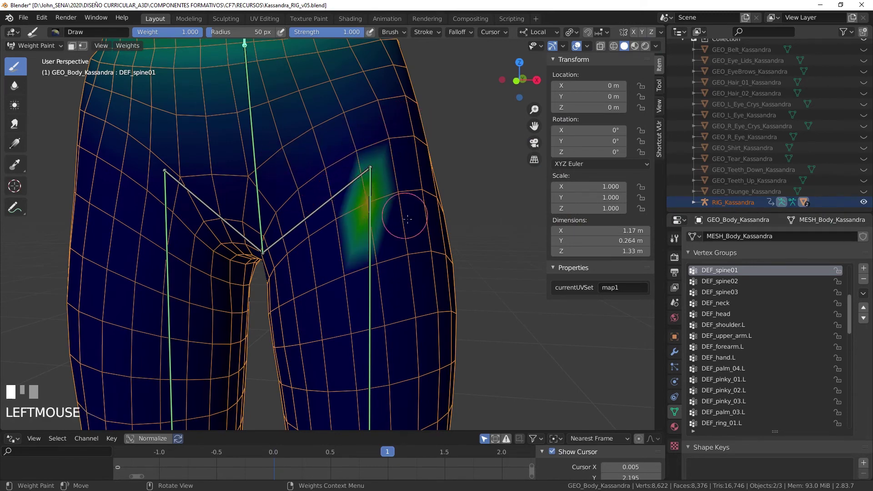
key("ctrl+z")
- Select the DEF_thigh.L bone and examine its weights across the left thigh, hip and groin
mouse_move(411, 221)
middle_mouse_down()
mouse_move(461, 200)
mouse_move(409, 252)
middle_mouse_up()
scroll(452, 203, "down", 3)
left_click(348, 277, "shift")
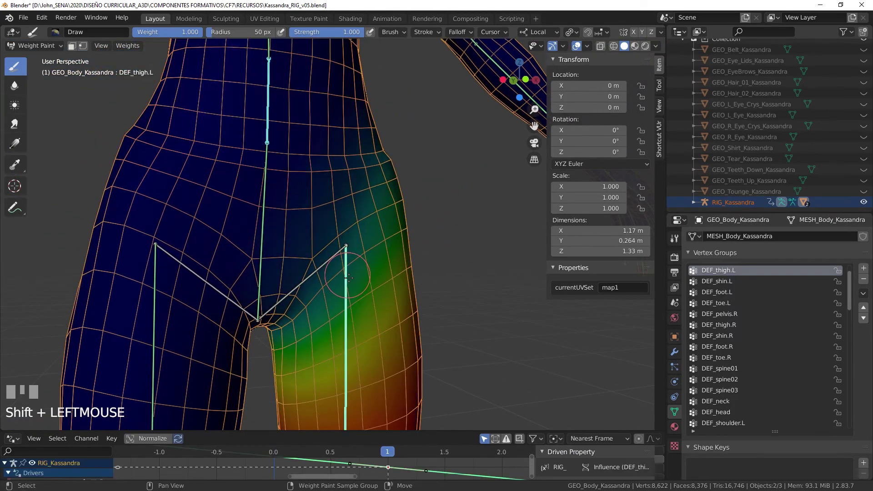
middle_click_drag(349, 277, 359, 203)
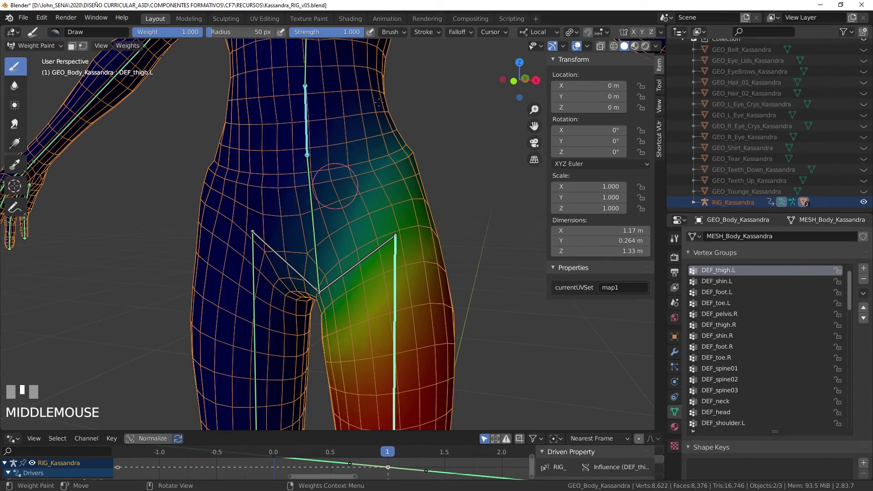
scroll(432, 220, "down", 2)
middle_click_drag(432, 220, 447, 244, "shift")
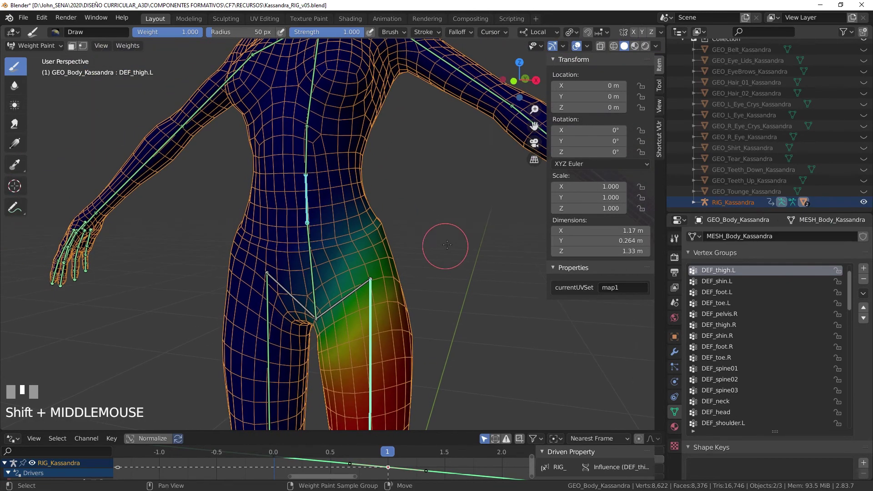
- Set the Weight Paint overlay's Zero Weights option to Active and view the DEF_thigh.L weights around the waist, hips and groin
left_click(588, 46)
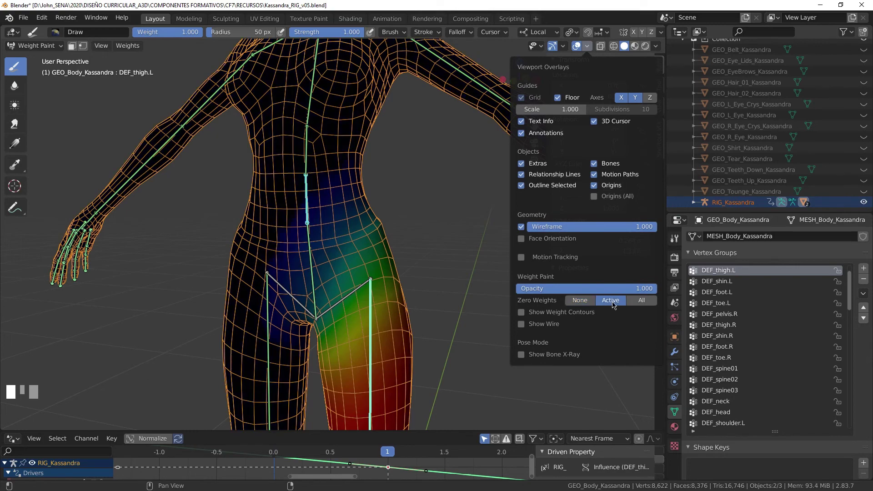
middle_click_drag(415, 214, 419, 248)
scroll(441, 241, "down", 2)
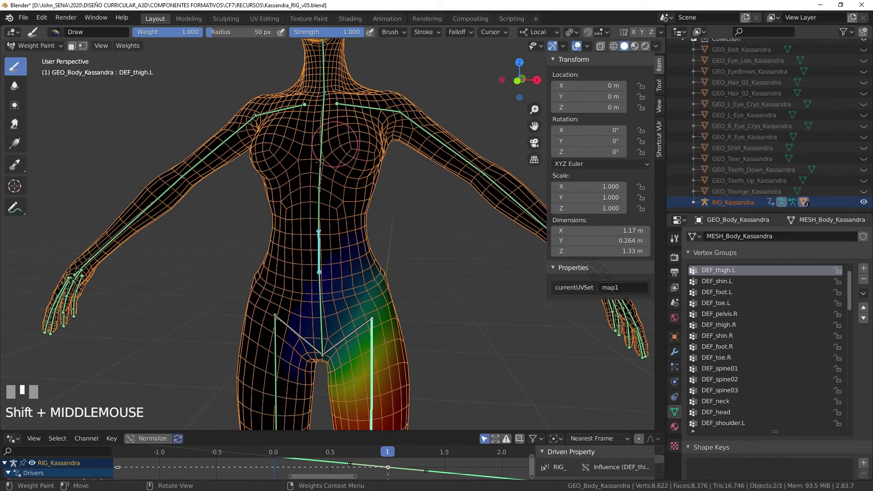
mouse_move(392, 295)
middle_mouse_down("shift")
mouse_move(370, 252)
mouse_move(378, 204)
middle_mouse_up("shift")
scroll(345, 200, "up", 4)
scroll(452, 171, "down", 2)
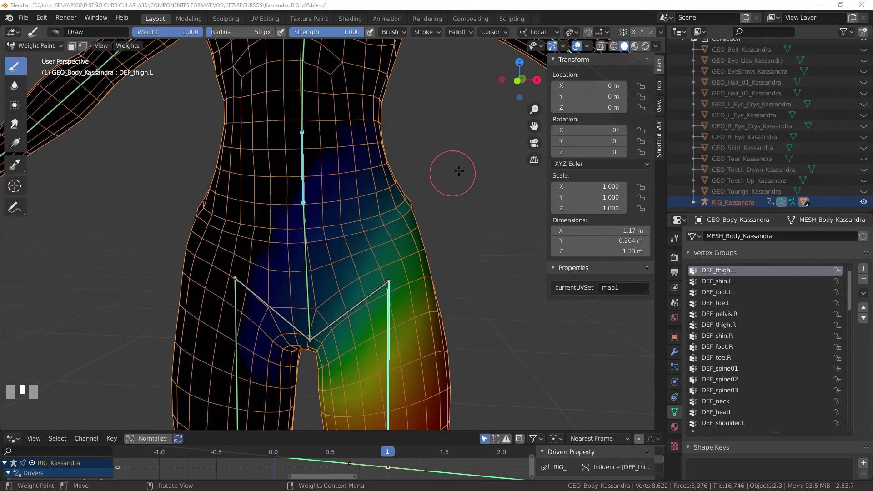
- Try annotating the weight range beside the waist with the handwritten values 0, 0.0001, 0.999 and 1, and undo the notes
left_click(15, 207)
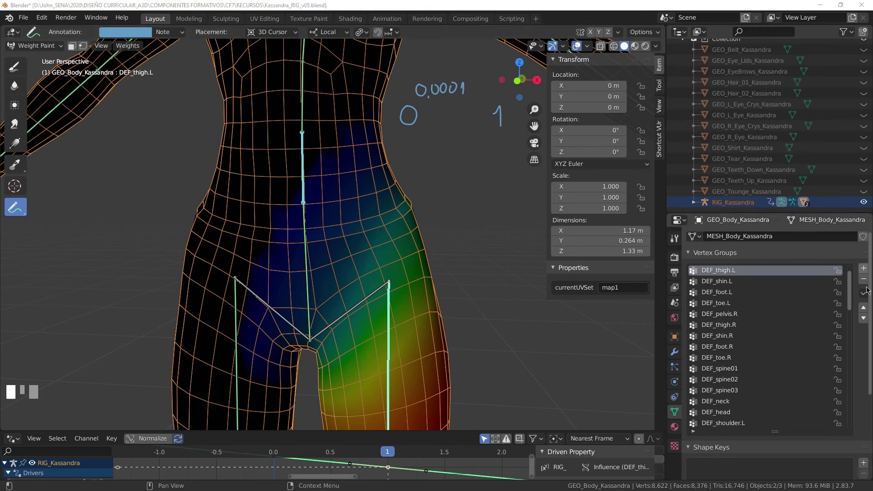
left_click_drag(480, 133, 474, 134)
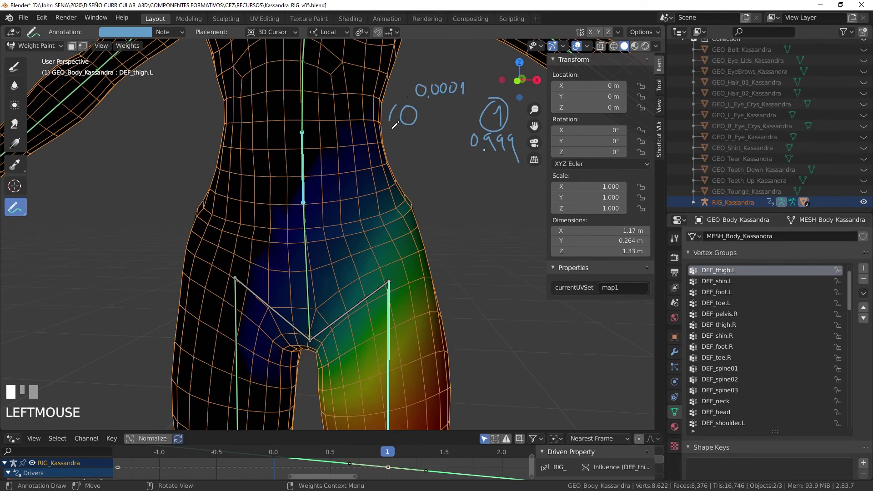
key("ctrl+z")
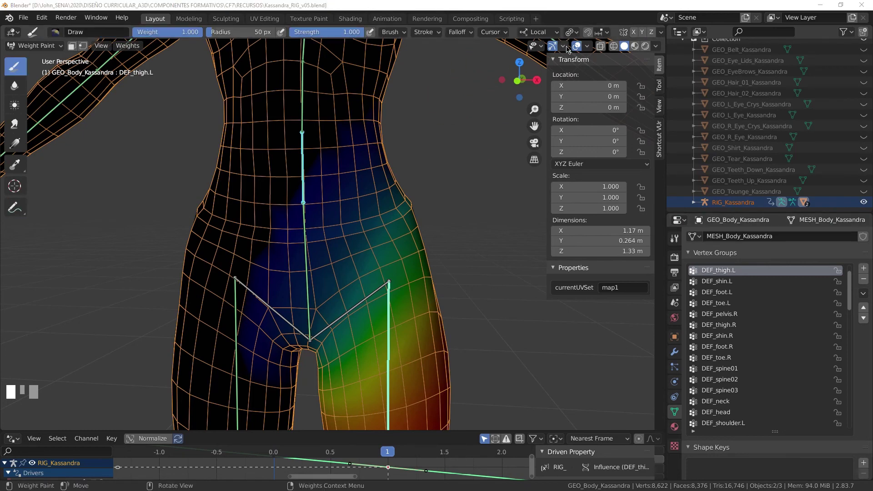
- Turn off the geometry Wireframe overlay and enable the Weight Paint Show Wire overlay instead
left_click(587, 47)
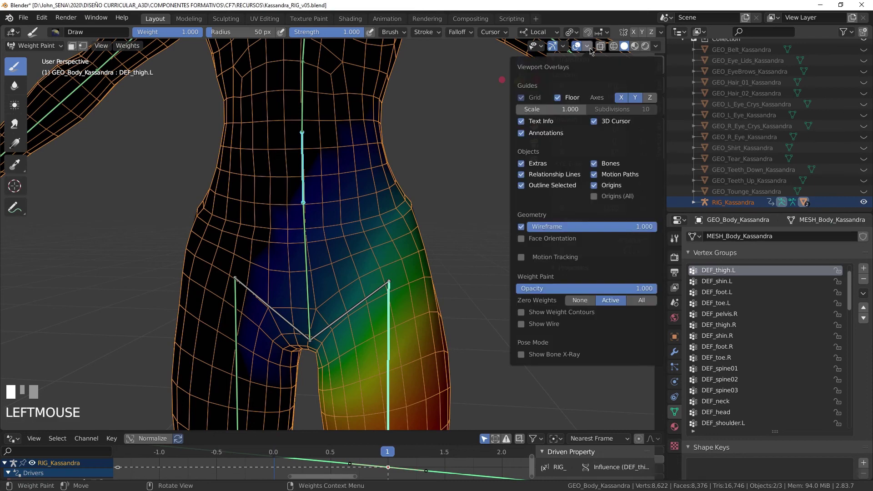
left_click(521, 324)
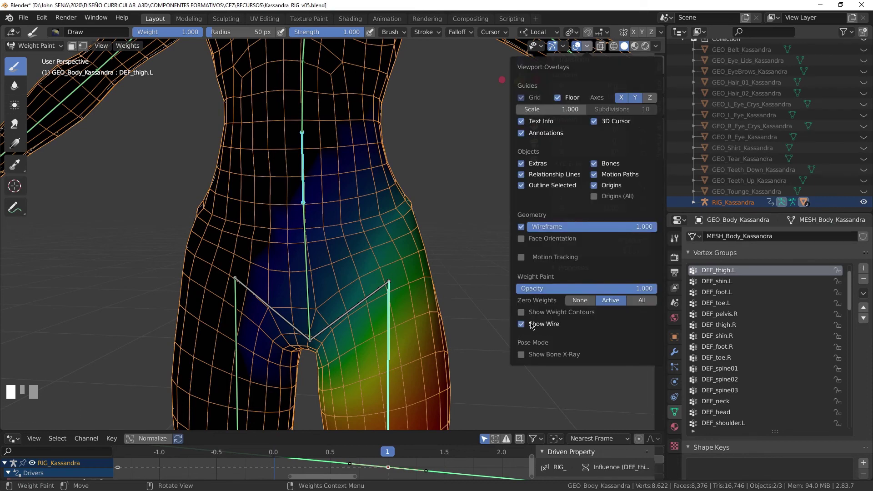
left_click(521, 325)
left_click(522, 229)
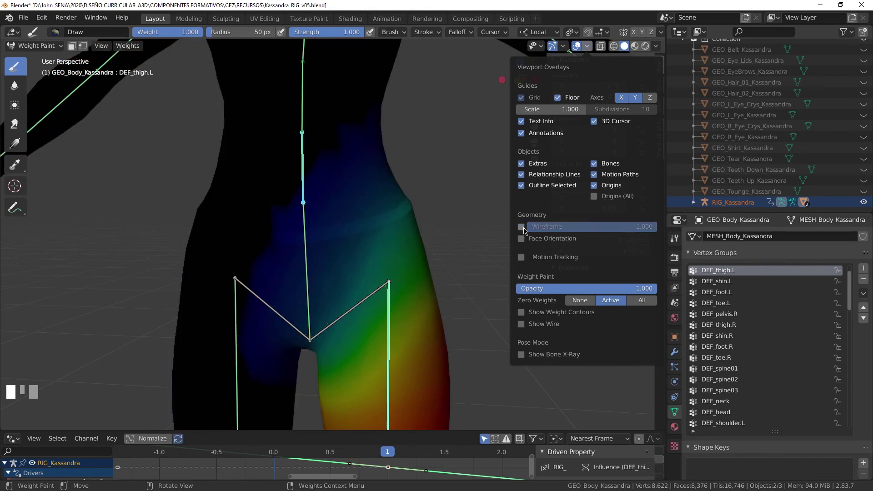
left_click(521, 229)
left_click(523, 229)
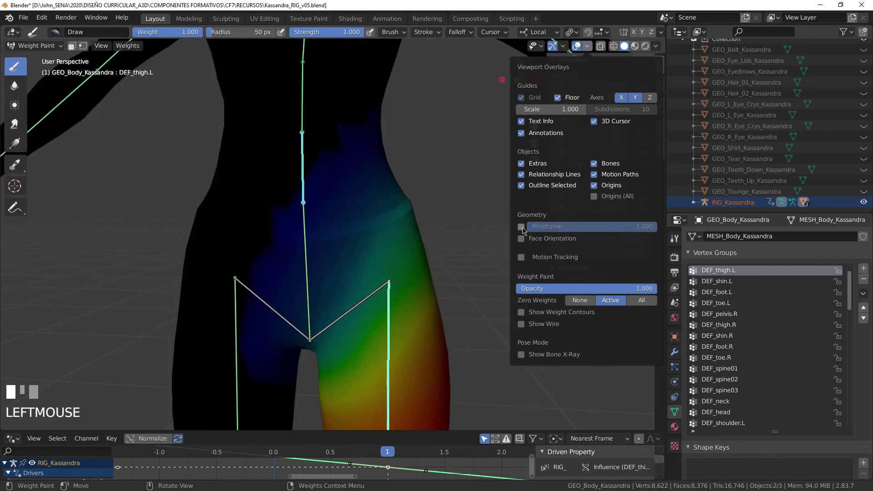
left_click(521, 324)
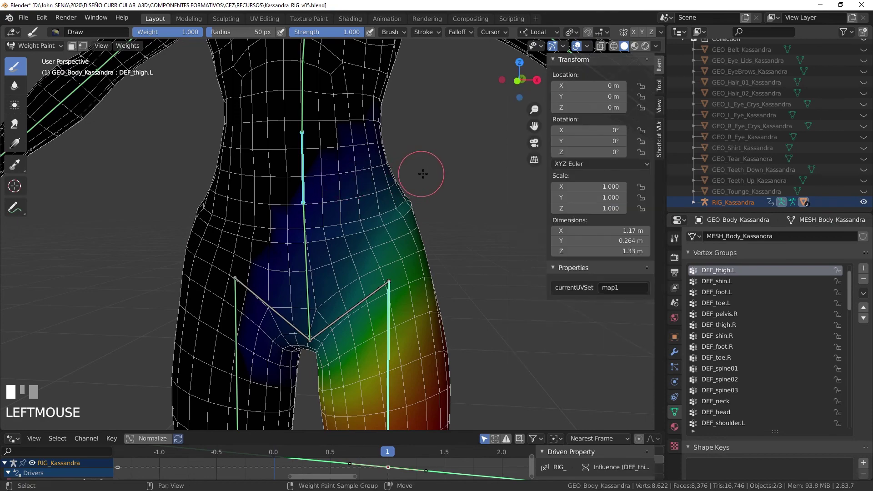
- Examine how the DEF_thigh.L weights fall off over the mesh wires from the thigh to the hip, groin and abdomen
middle_click_drag(423, 171, 443, 204, "shift")
scroll(421, 205, "up", 2)
scroll(422, 205, "up", 2)
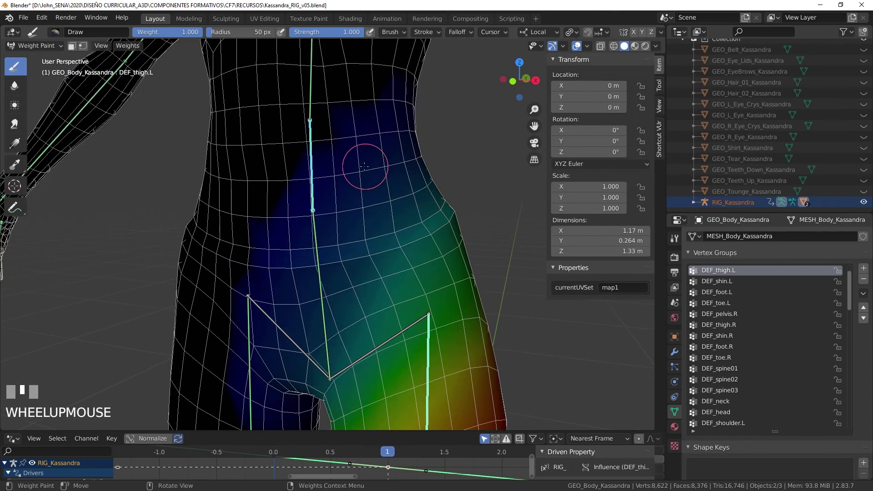
scroll(364, 159, "up", 2)
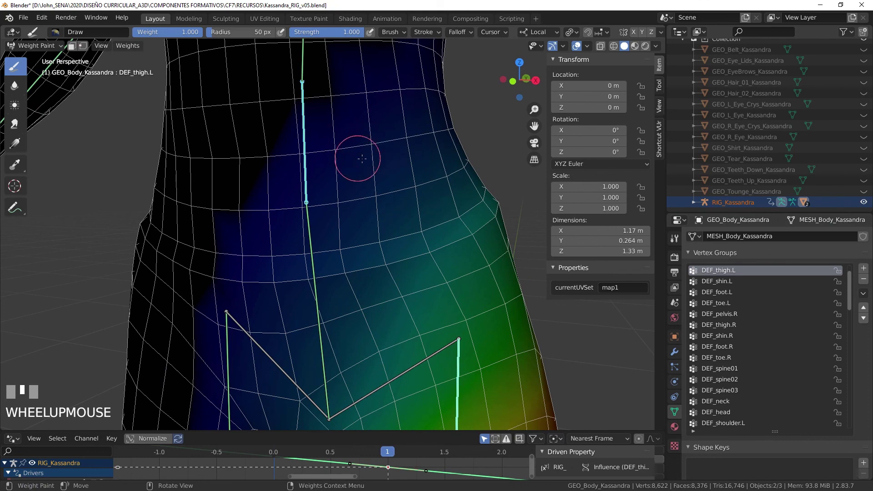
scroll(409, 194, "down", 2)
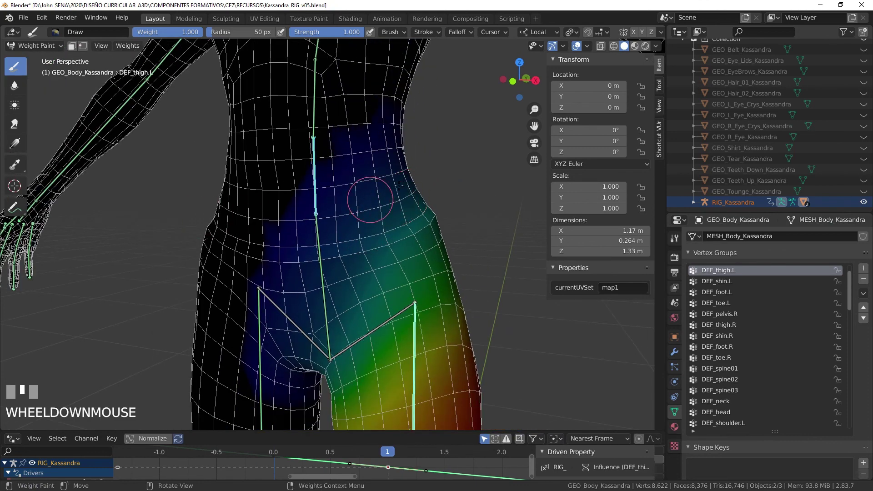
scroll(462, 215, "up", 1)
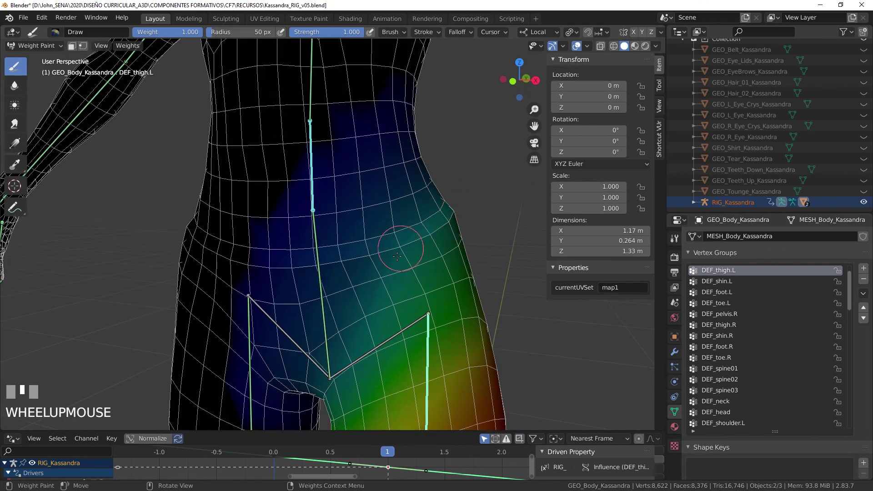
scroll(394, 249, "down", 2)
middle_click_drag(436, 273, 421, 292, "shift")
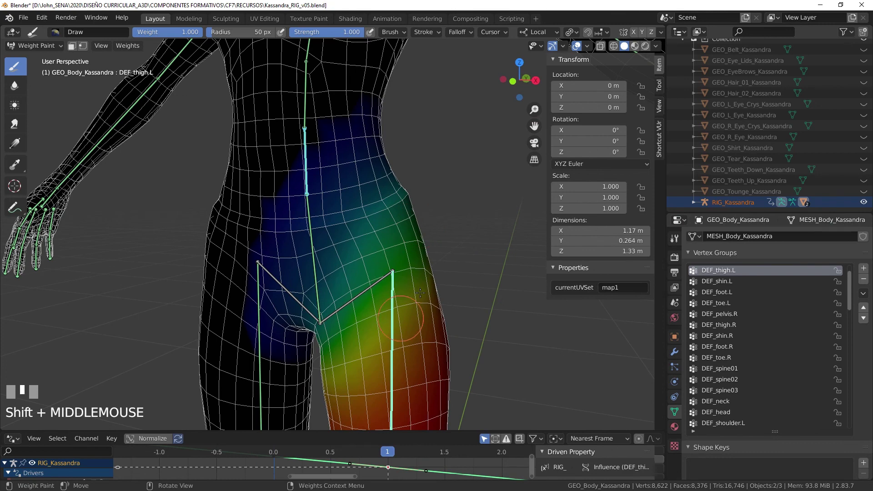
- Turn off the Weight Paint Show Wire overlay and re-enable the geometry Wireframe overlay at 1.000
left_click(587, 47)
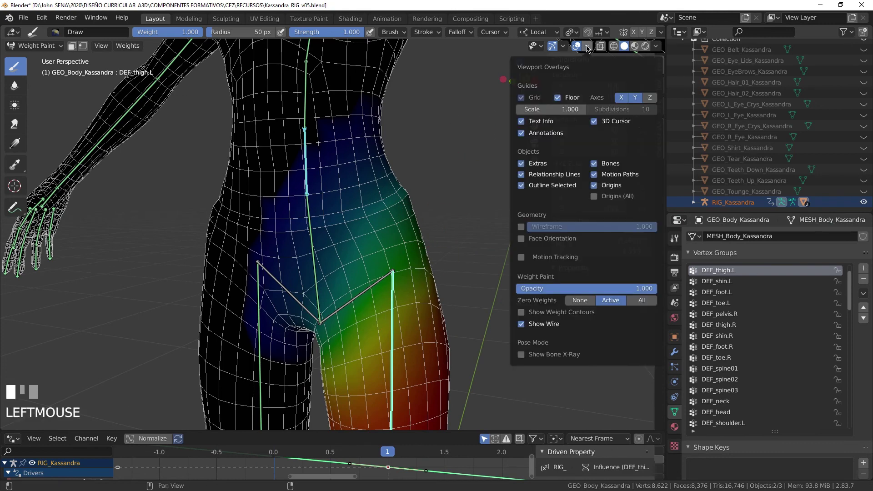
double_click(521, 324)
left_click(520, 324)
left_click(522, 227)
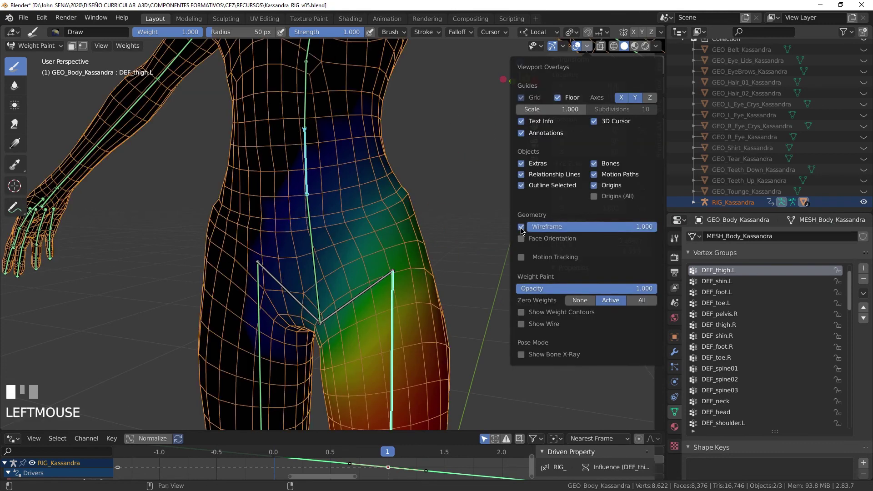
mouse_move(635, 234)
left_mouse_down()
mouse_move(558, 233)
mouse_move(636, 233)
left_mouse_up()
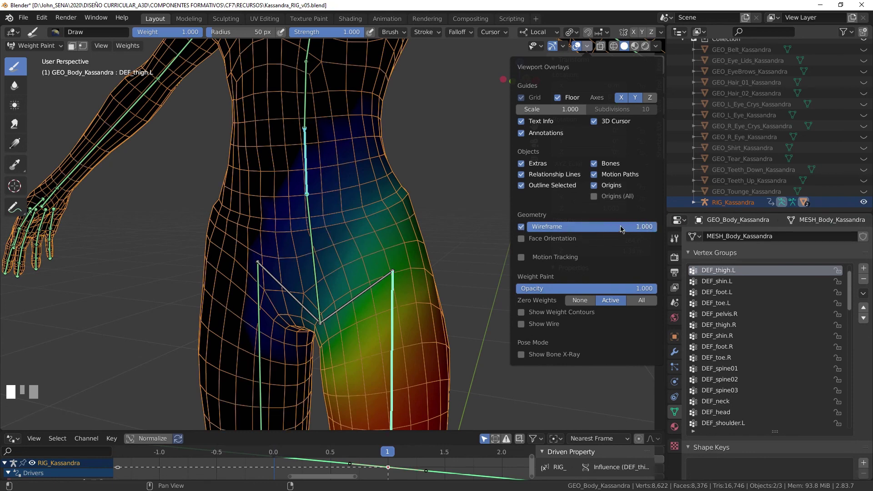